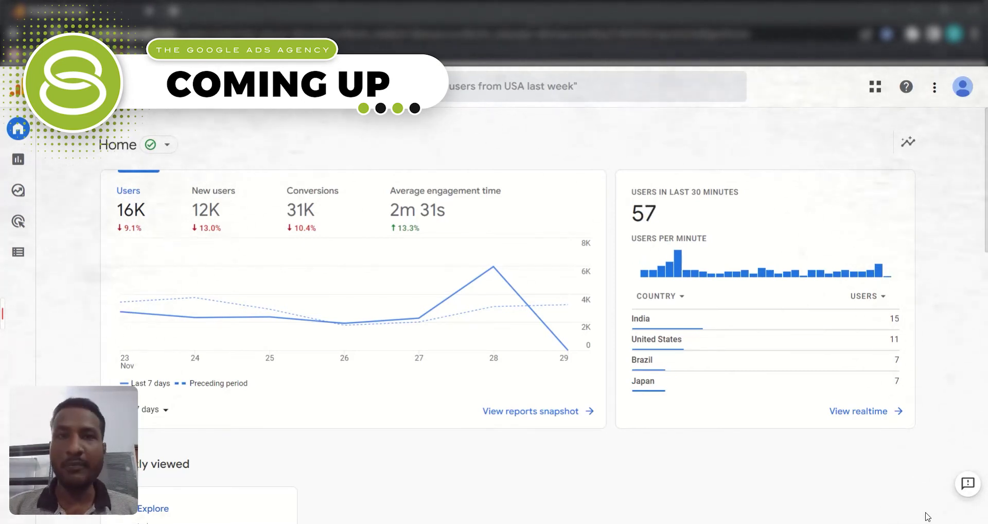
# Open the Explorations overview of the GA4 Google Merchandise Store demo property.
pyautogui.moveTo(20, 169)
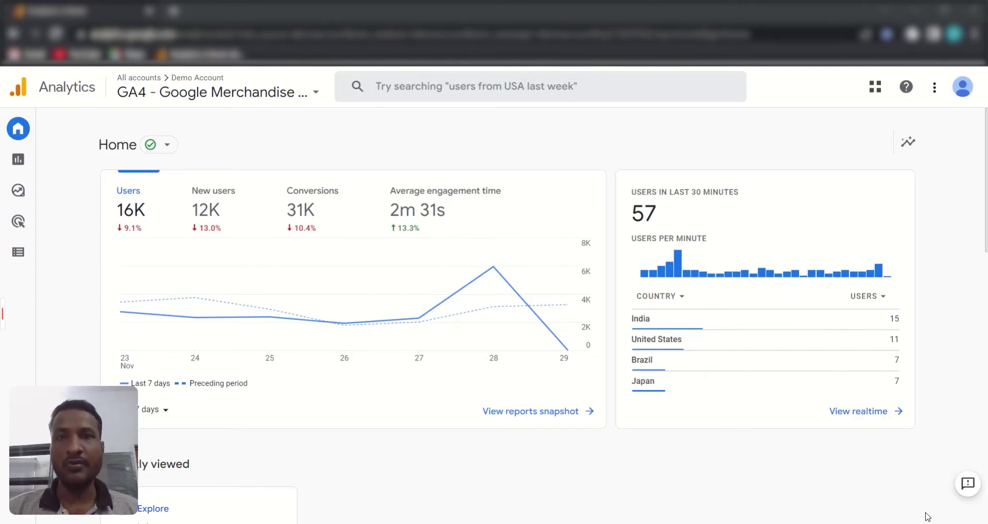
pyautogui.moveTo(4, 186)
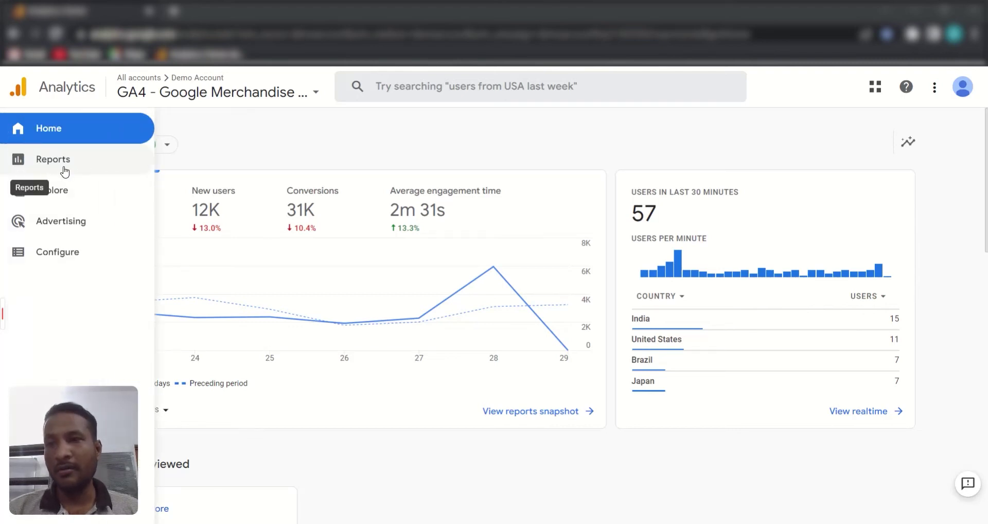
pyautogui.click(83, 200)
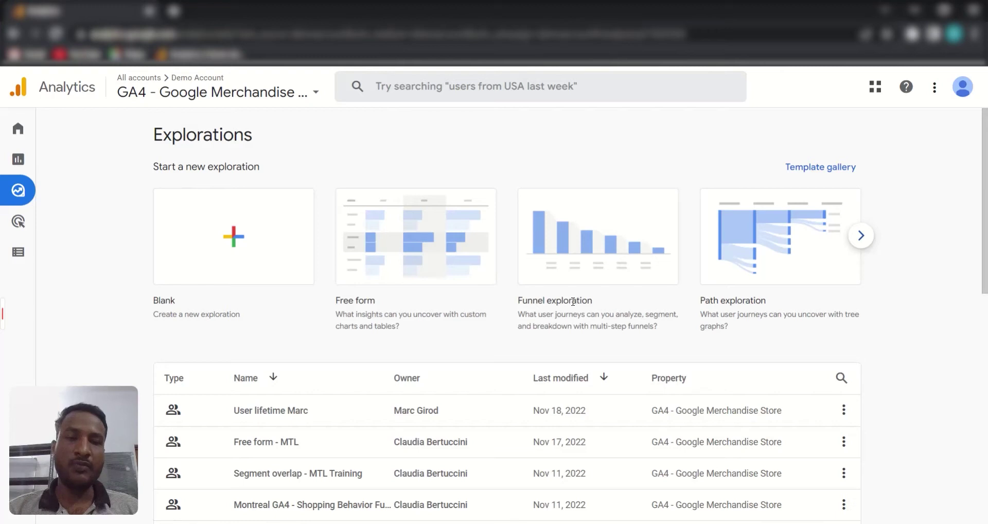
# Look through all the available exploration templates up to User lifetime, and return to the first ones.
pyautogui.click(861, 236)
pyautogui.click(861, 236)
pyautogui.click(861, 236)
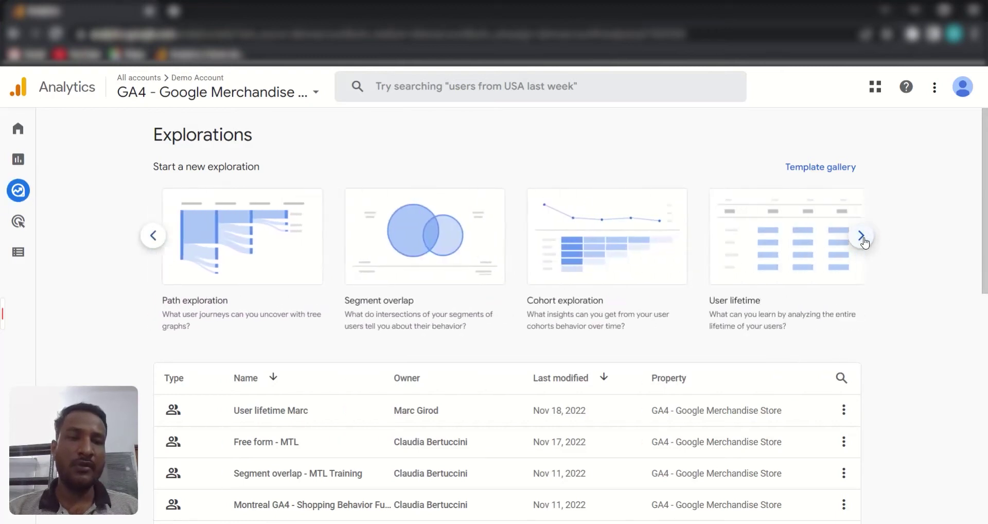
pyautogui.click(863, 237)
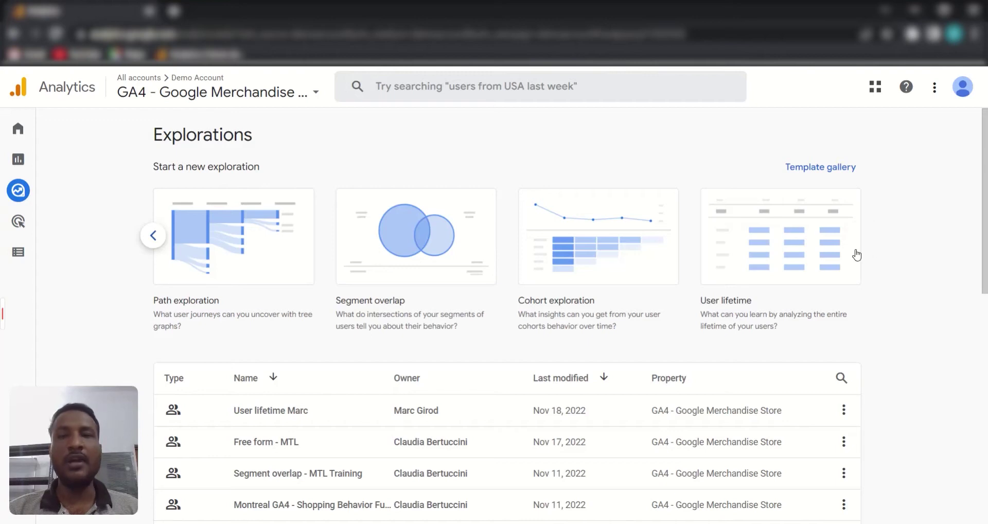
pyautogui.click(152, 237)
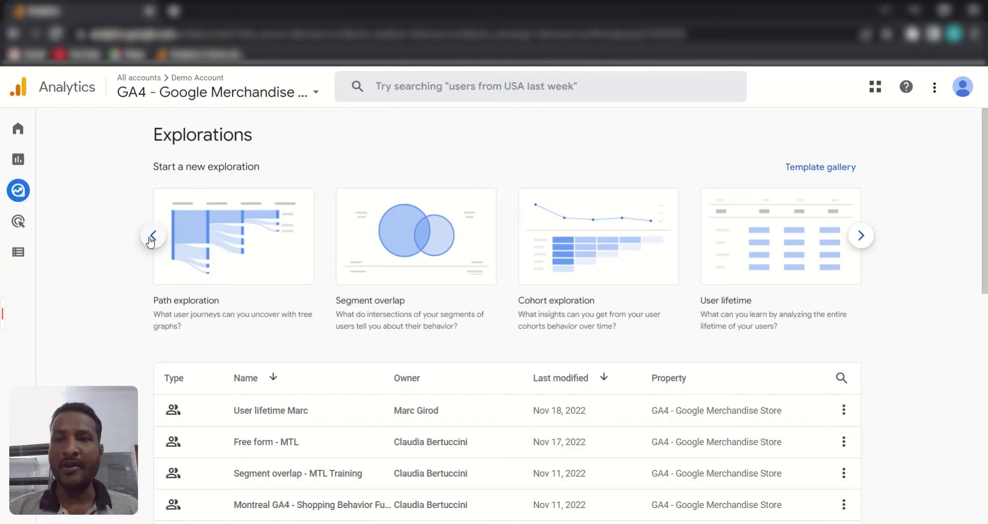
pyautogui.click(152, 238)
pyautogui.click(151, 238)
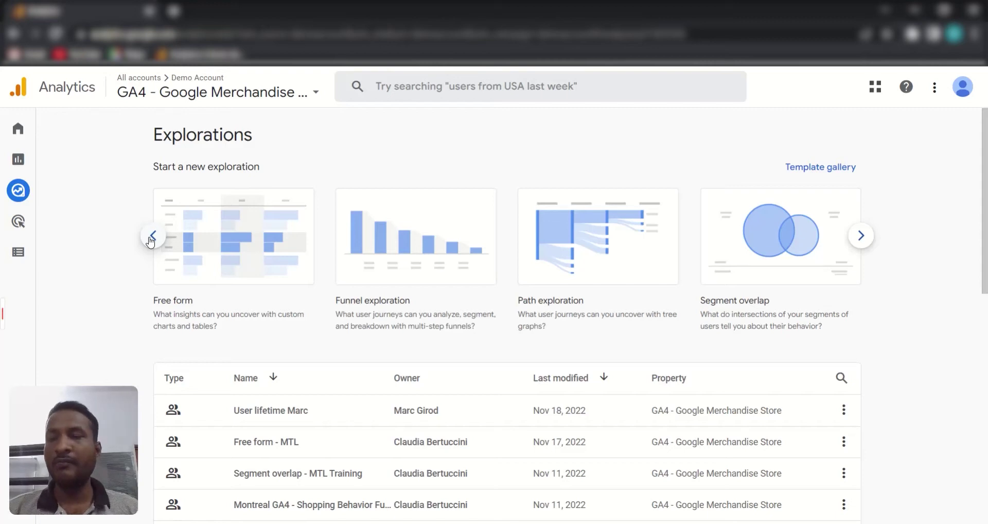
pyautogui.click(152, 236)
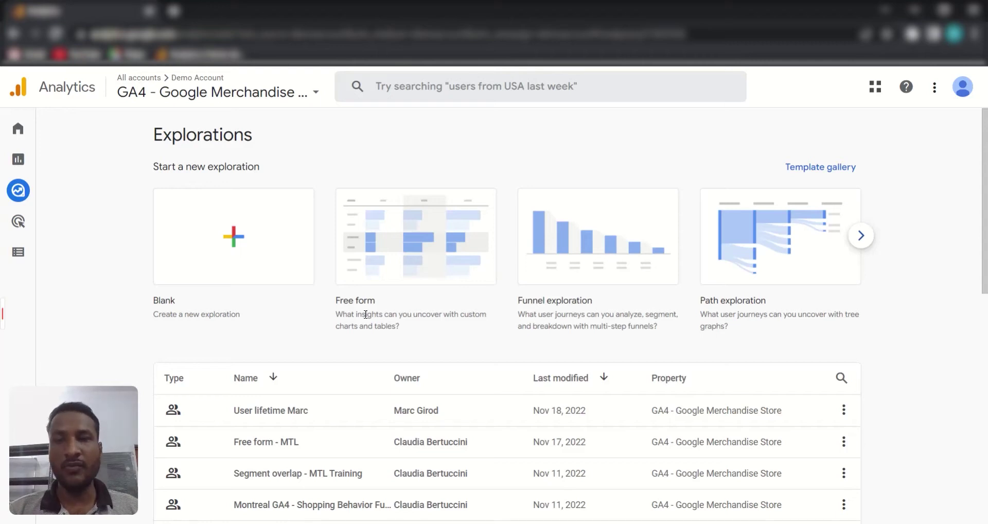
# Create a new blank exploration.
pyautogui.click(260, 240)
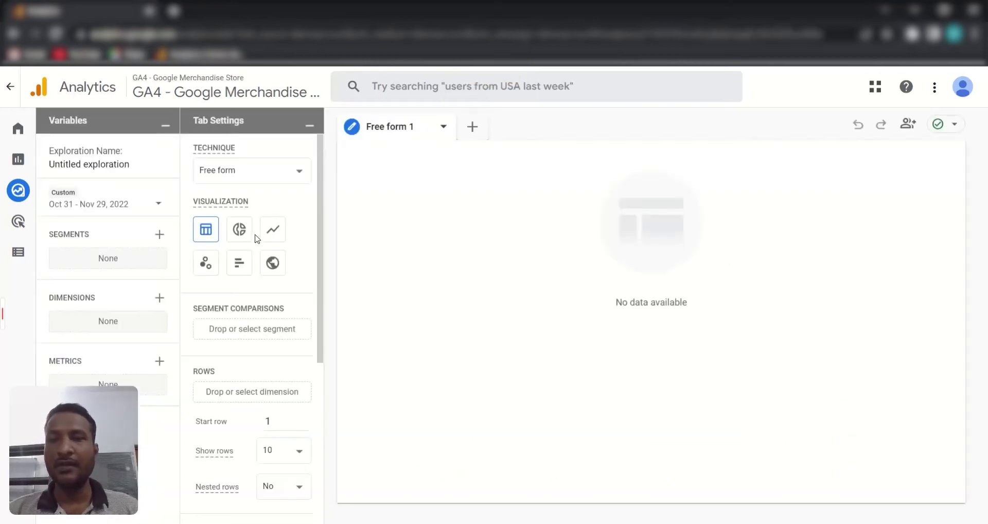
pyautogui.moveTo(110, 433)
pyautogui.moveTo(111, 431); pyautogui.dragTo(937, 440)
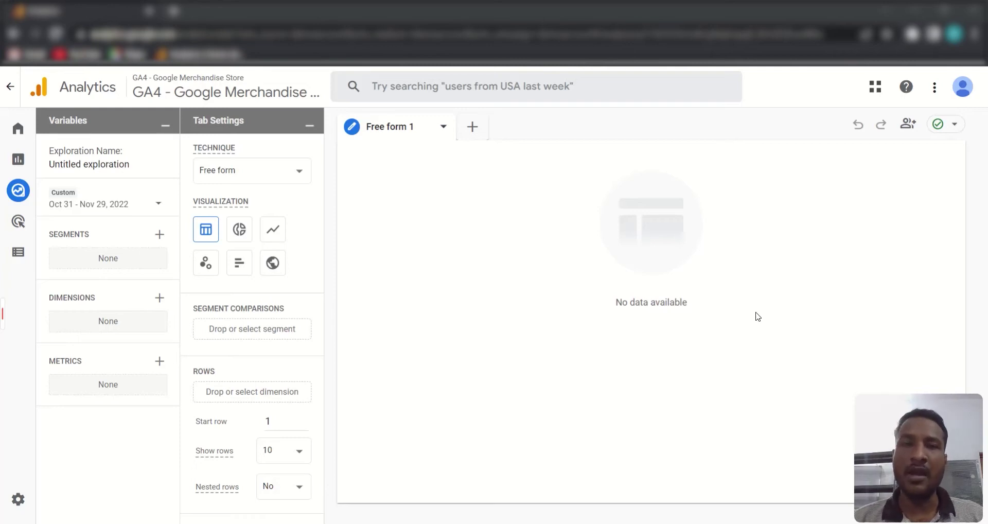
# Add a second Free form tab to the exploration and delete that tab again.
pyautogui.click(478, 132)
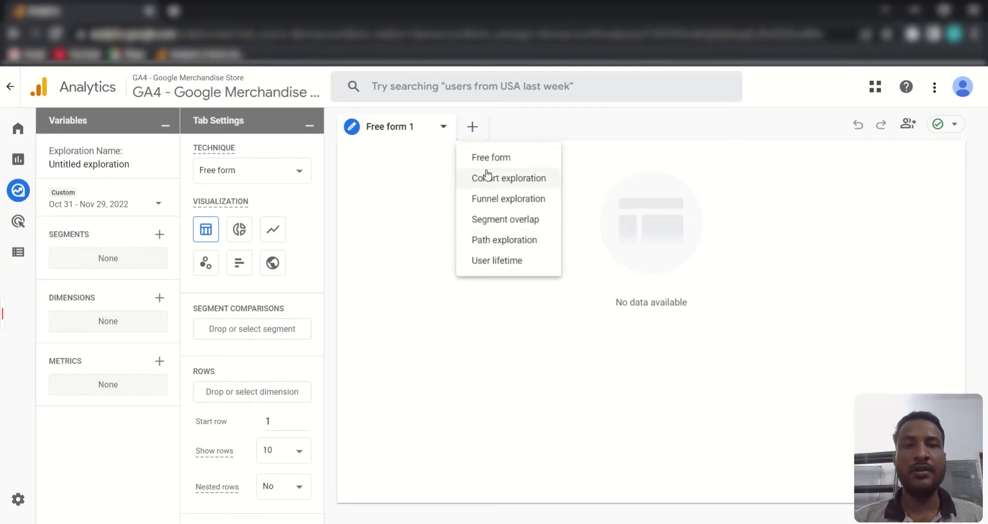
pyautogui.click(498, 161)
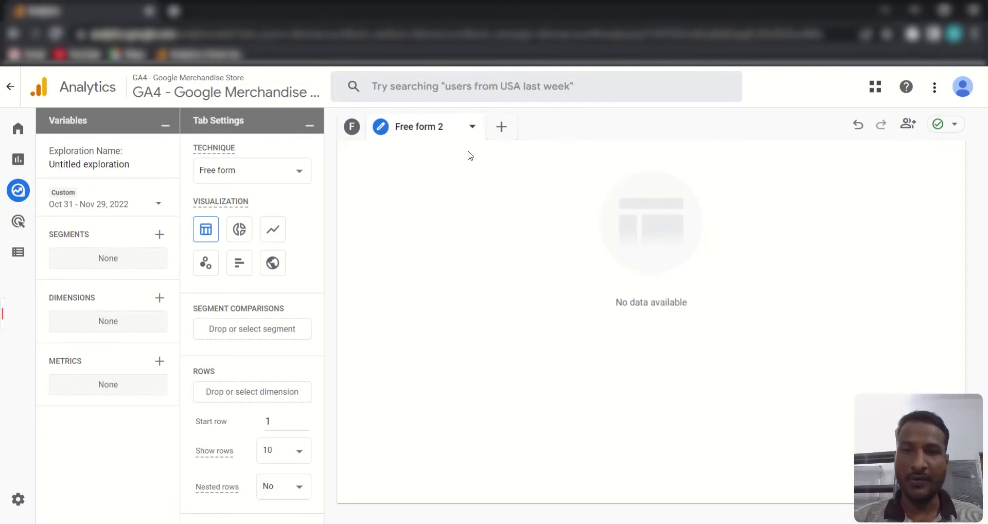
pyautogui.click(472, 126)
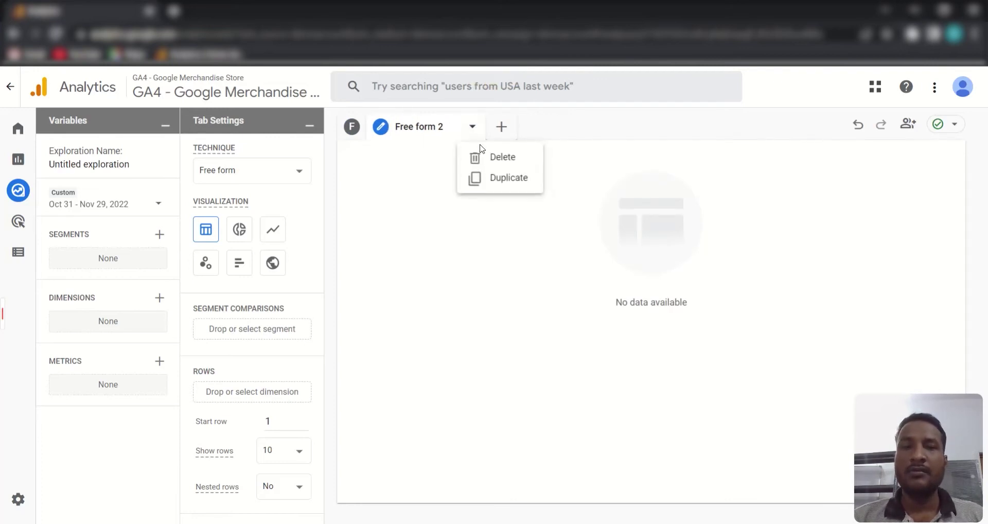
pyautogui.click(502, 160)
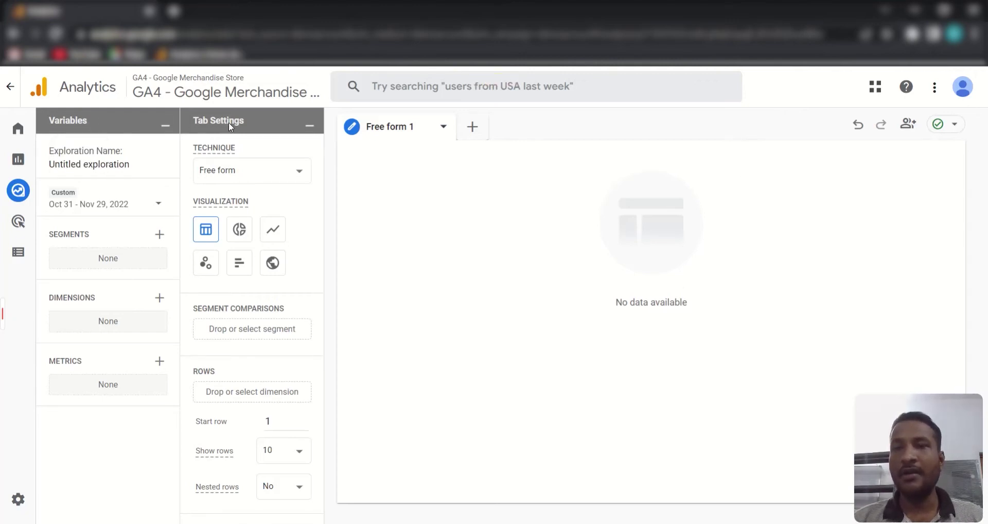
# Examine the dimensions offered for the exploration in the Attribution group, briefly selecting and deselecting Google Ads customer ID.
pyautogui.moveTo(229, 122)
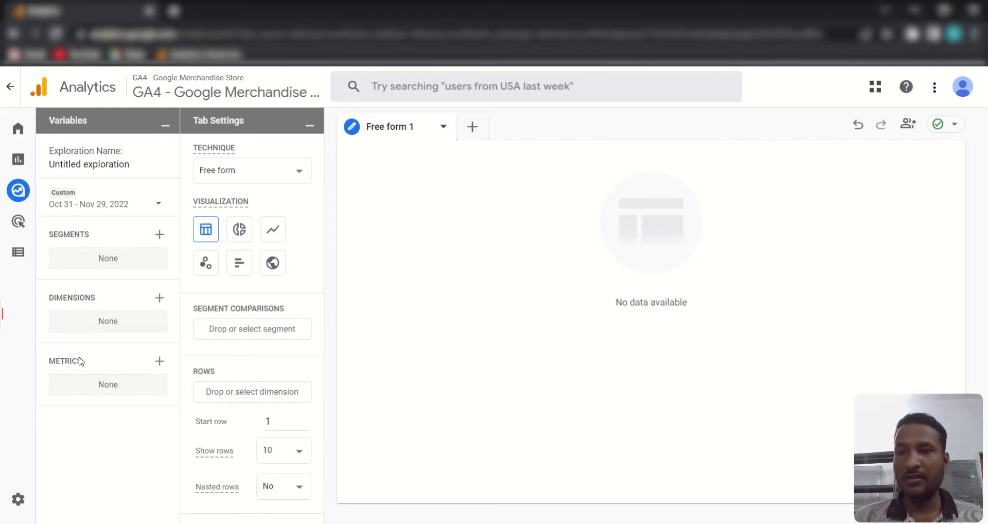
pyautogui.moveTo(76, 363)
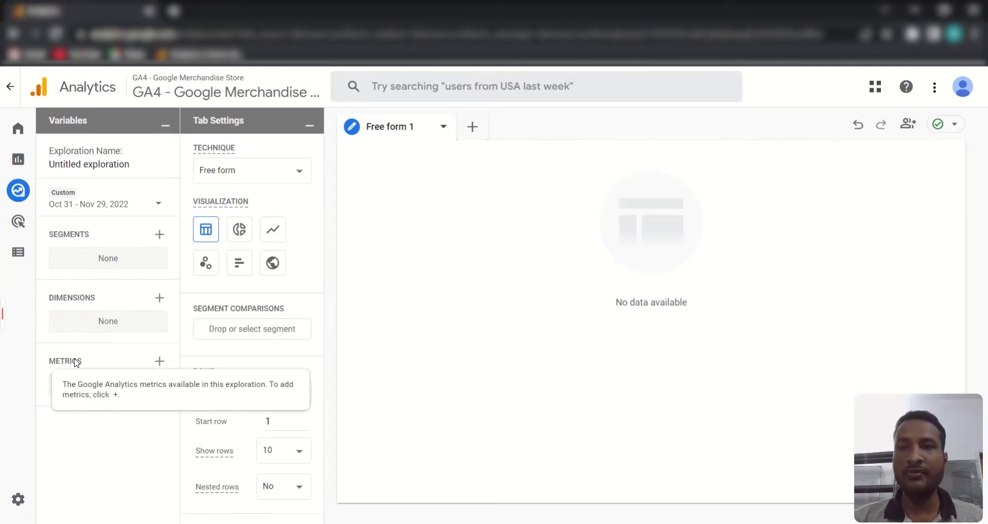
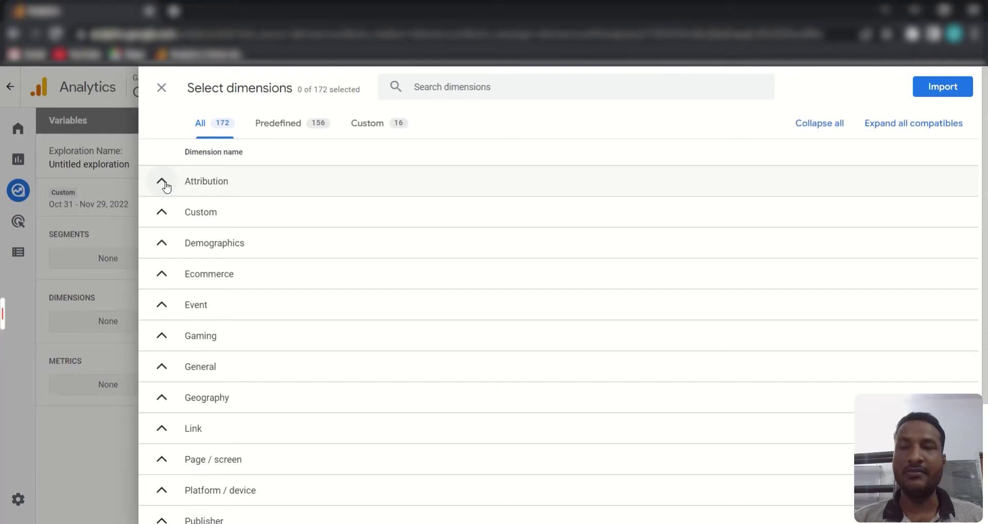
pyautogui.click(162, 182)
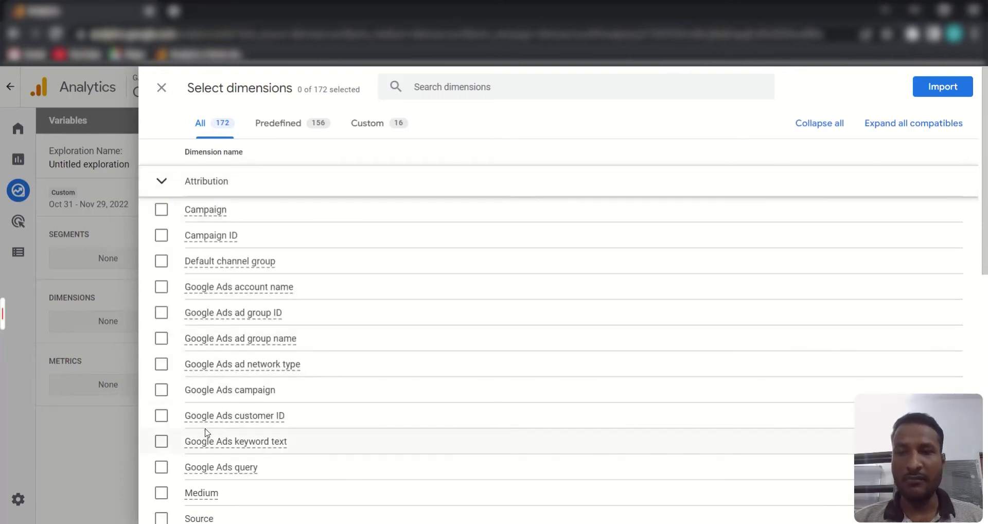
pyautogui.click(161, 417)
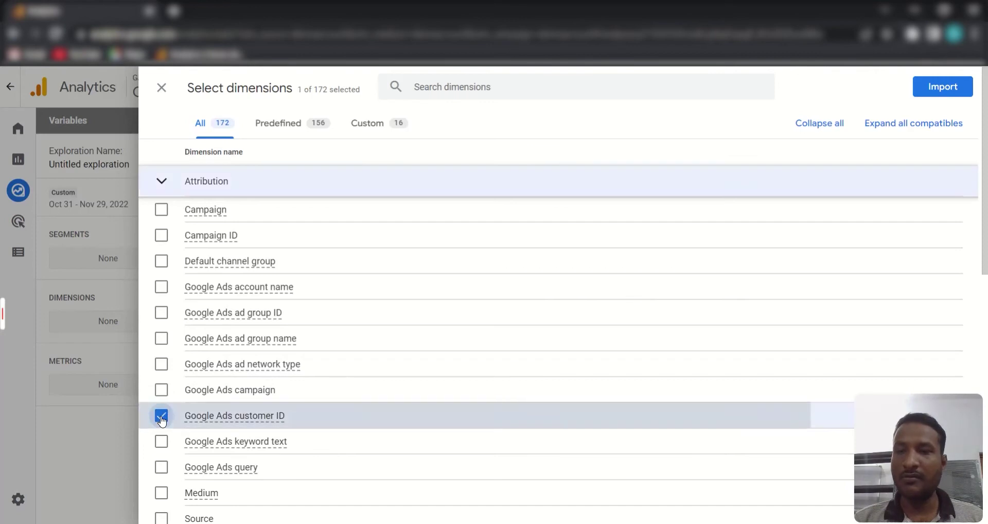
pyautogui.click(162, 416)
pyautogui.scroll(-7, 320, 402)
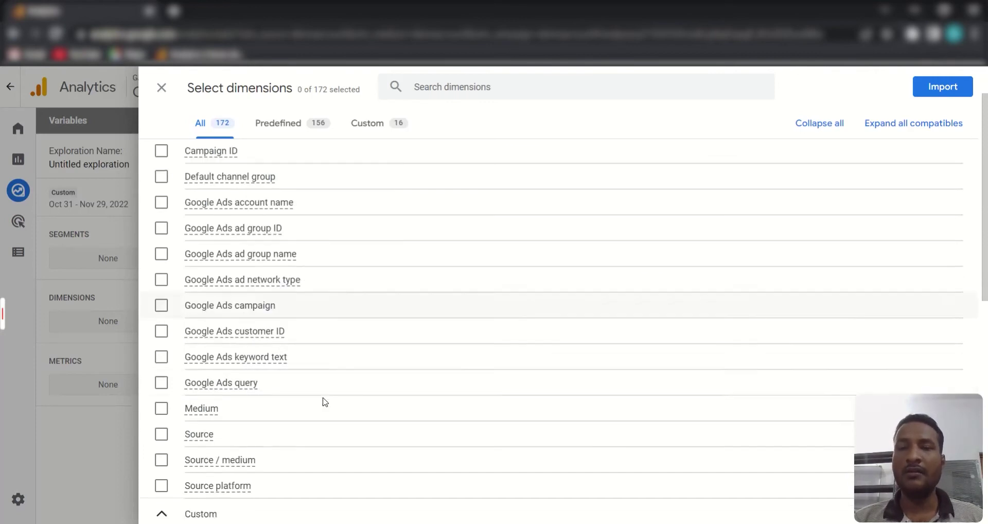
pyautogui.scroll(4, 324, 403)
pyautogui.scroll(1, 325, 405)
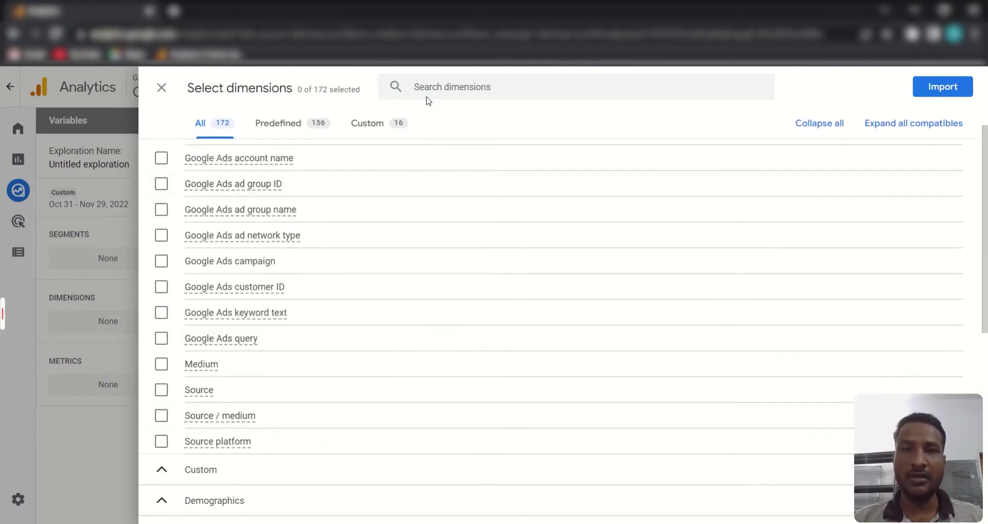
# Find the Country, City and Device dimensions by searching for each, and import them into the exploration.
pyautogui.click(486, 83)
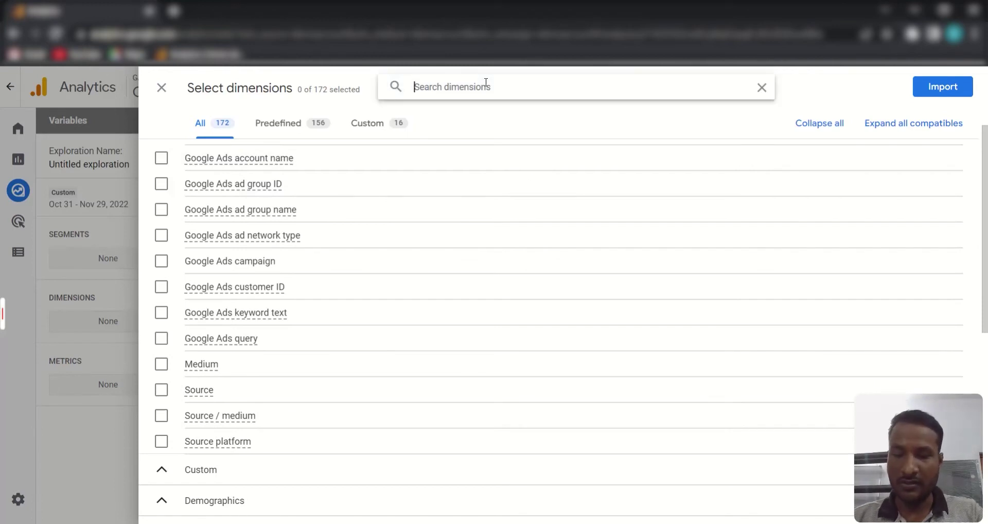
pyautogui.write('coun')
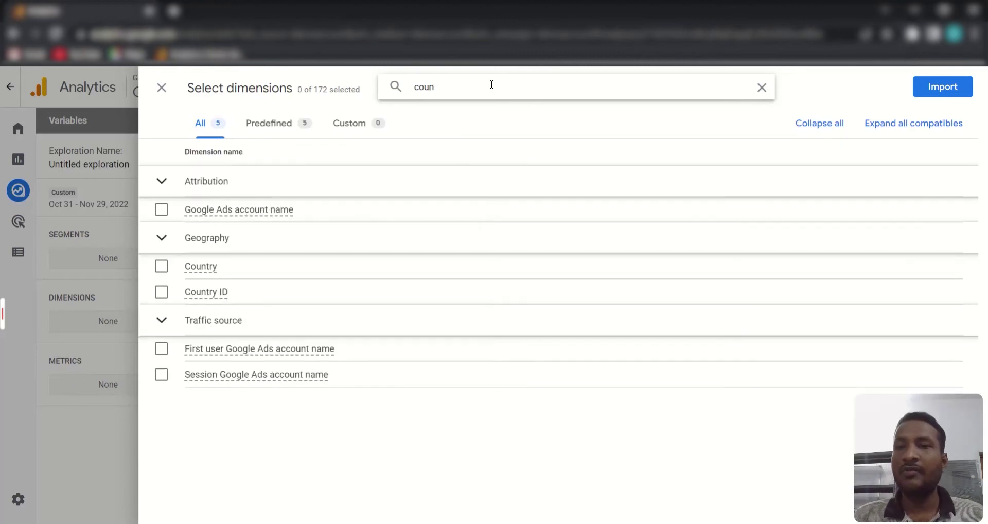
pyautogui.click(162, 266)
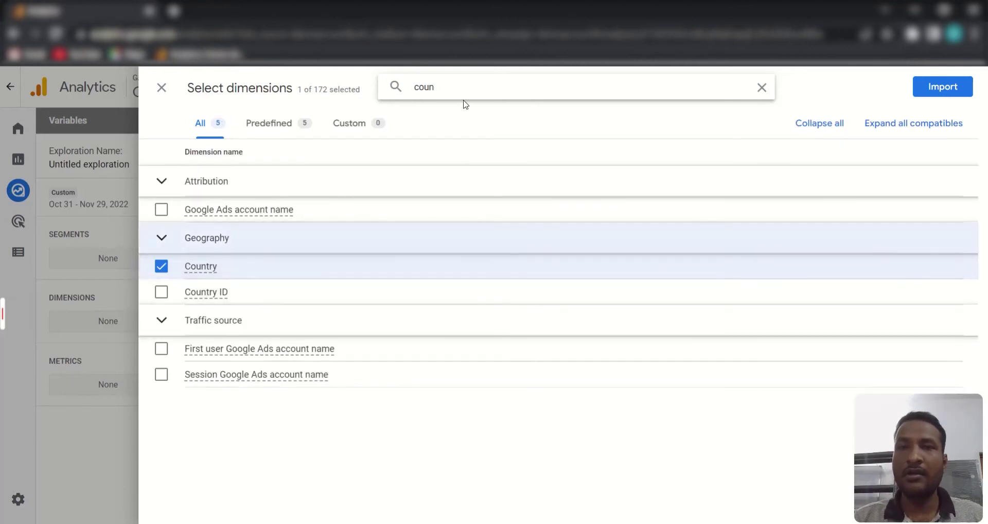
pyautogui.moveTo(438, 87); pyautogui.dragTo(382, 86)
pyautogui.write('city')
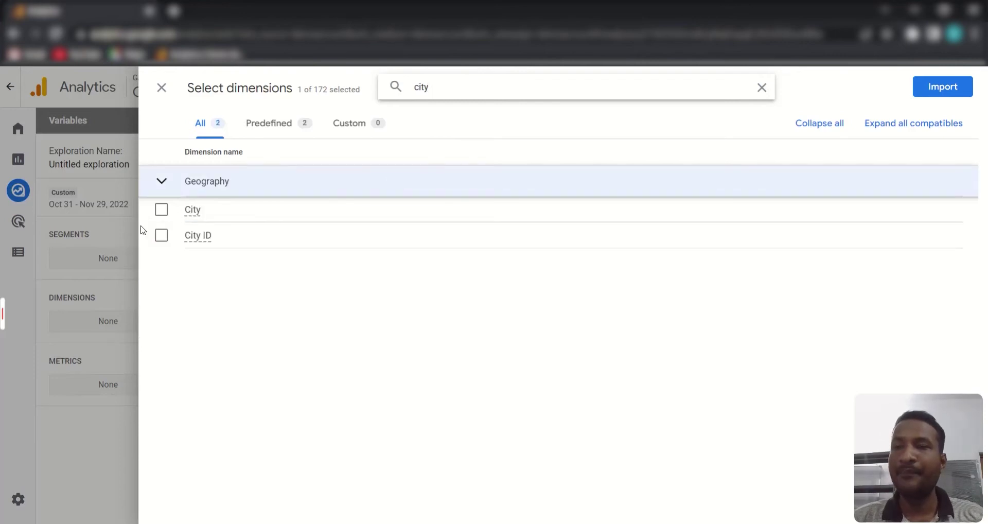
pyautogui.click(161, 209)
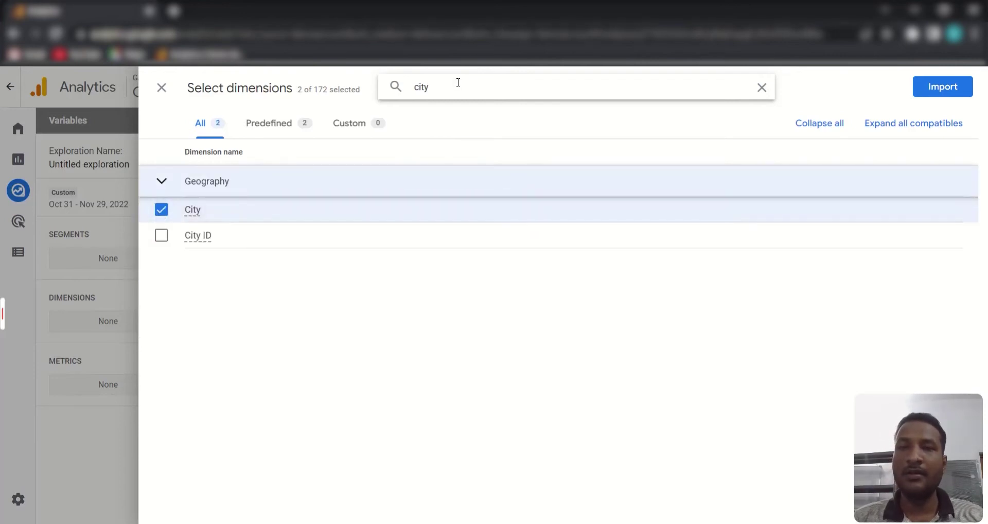
pyautogui.moveTo(442, 92); pyautogui.dragTo(384, 85)
pyautogui.write('devi')
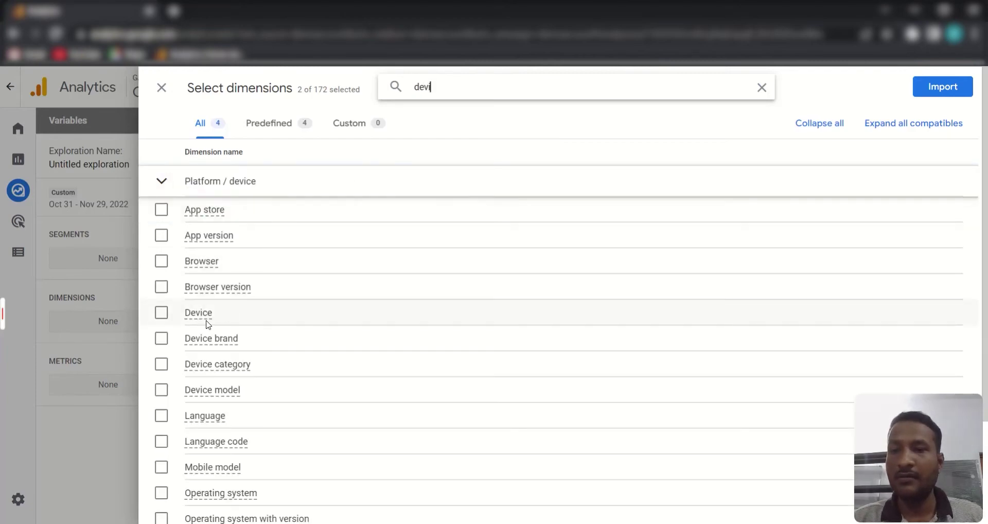
pyautogui.click(167, 314)
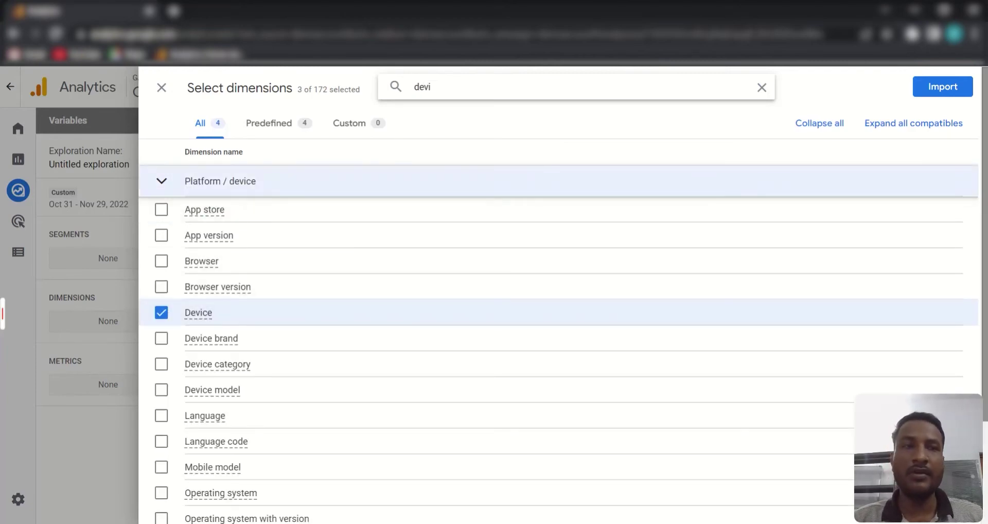
pyautogui.click(945, 92)
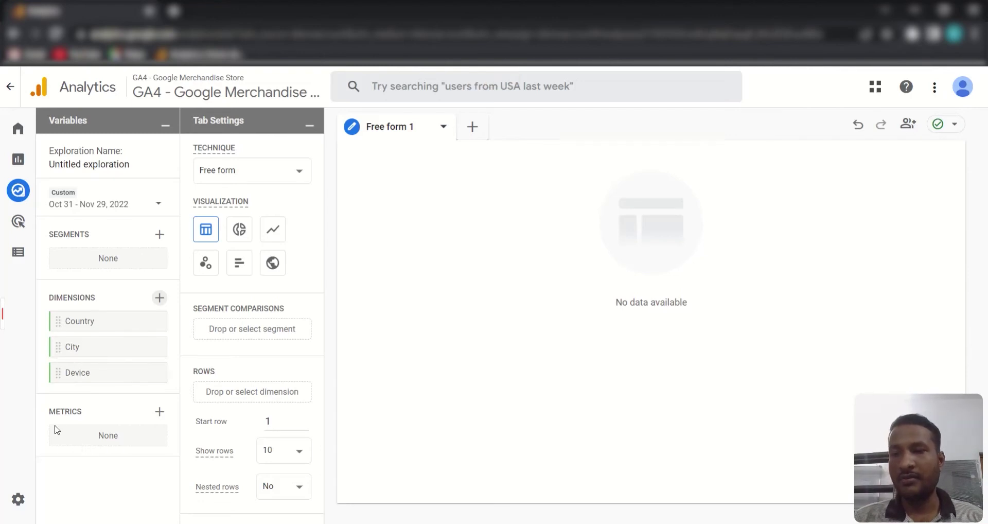
# Find the Sessions and Purchases metrics by searching for each, and import them into the exploration.
pyautogui.click(160, 412)
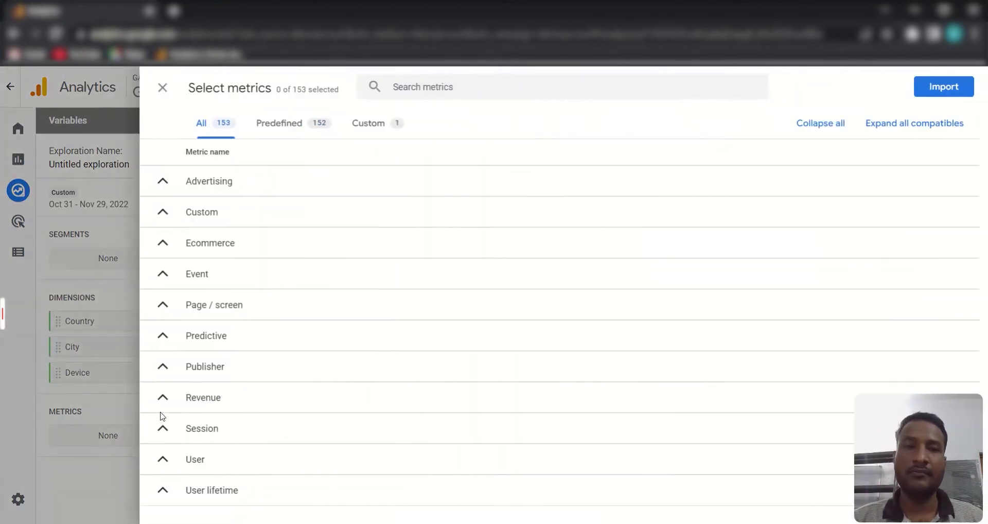
pyautogui.click(449, 85)
pyautogui.write('sess')
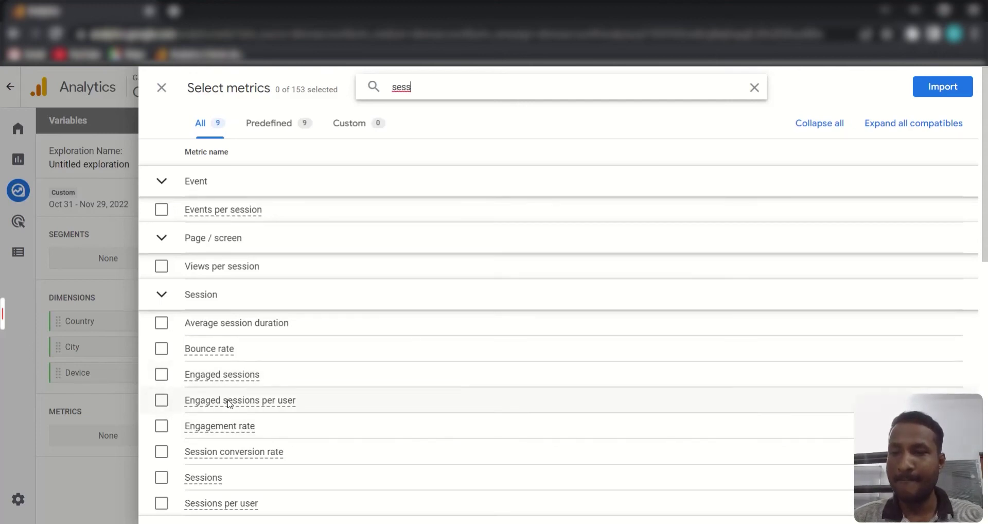
pyautogui.scroll(-1, 234, 404)
pyautogui.click(160, 413)
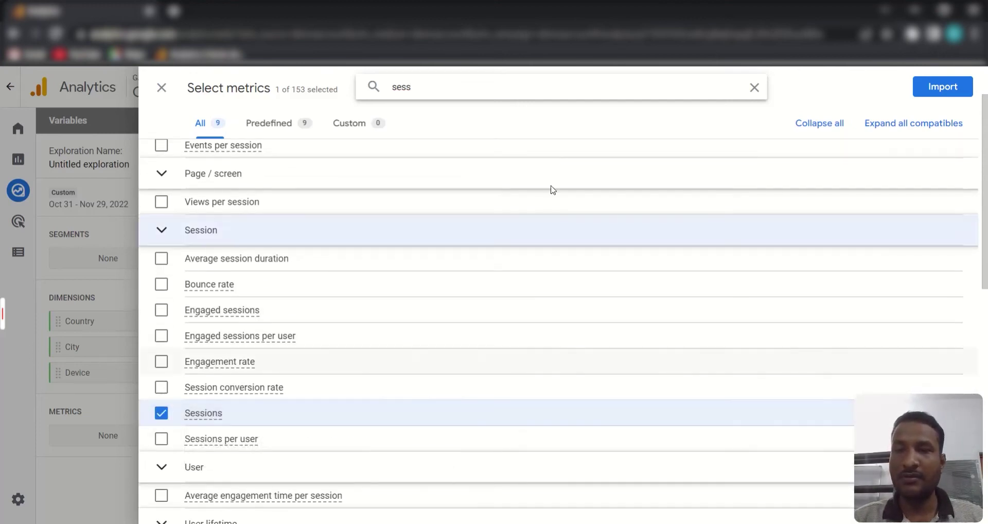
pyautogui.moveTo(428, 95); pyautogui.dragTo(350, 91)
pyautogui.write('po')
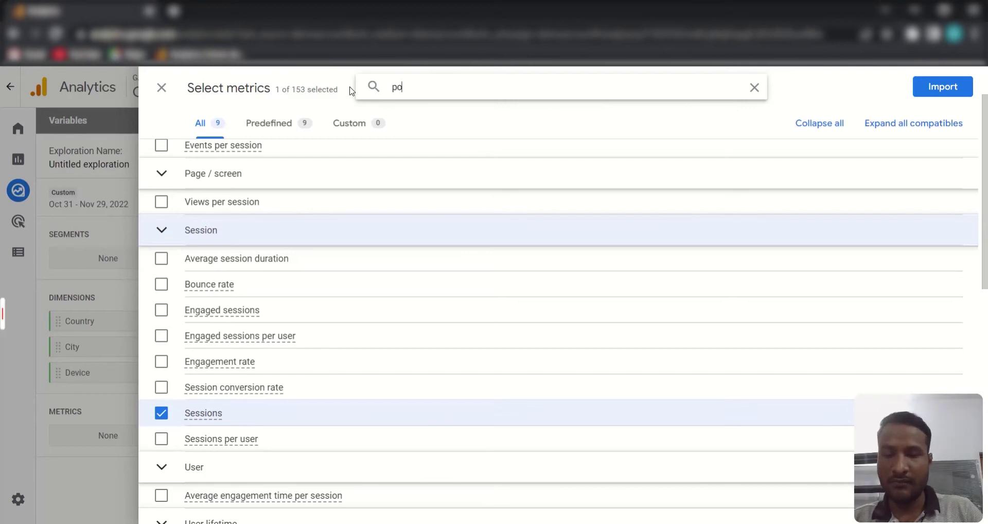
pyautogui.press('BackSpace')
pyautogui.write('ur')
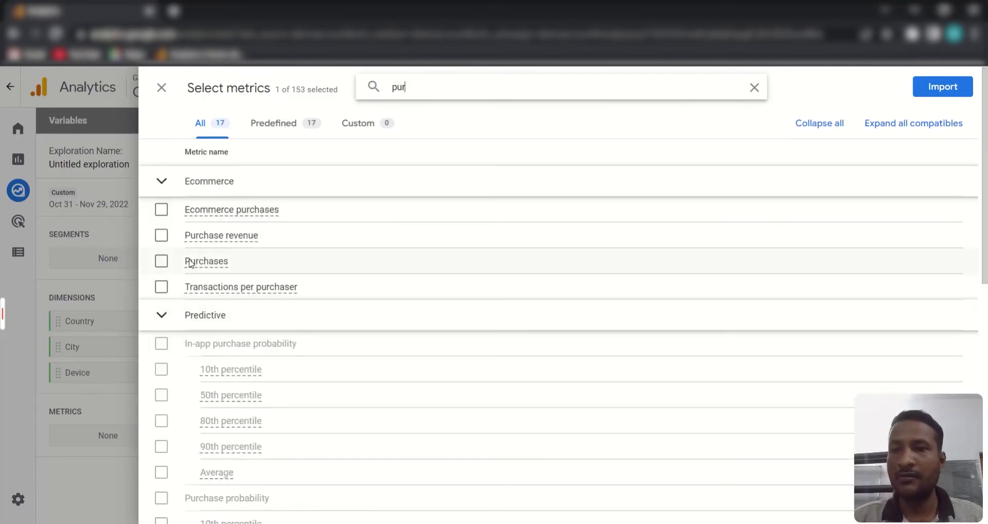
pyautogui.click(161, 261)
pyautogui.click(952, 90)
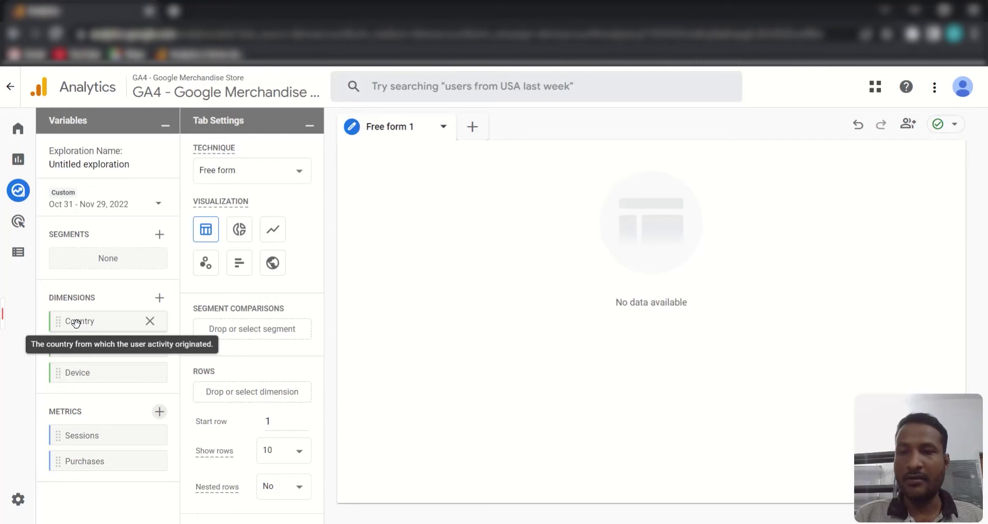
# Add the Country and City dimensions to the rows of the free-form table.
pyautogui.scroll(-2, 238, 406)
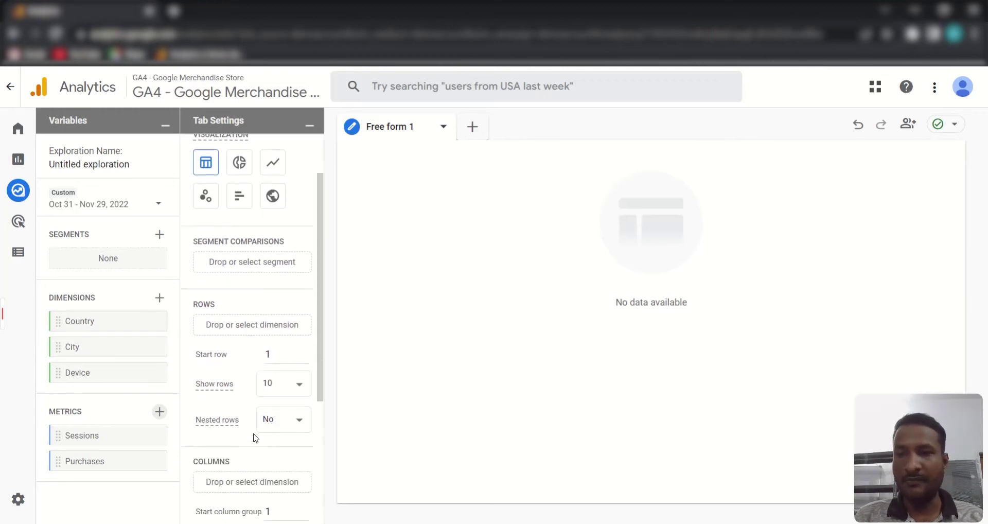
pyautogui.moveTo(71, 320); pyautogui.dragTo(219, 324)
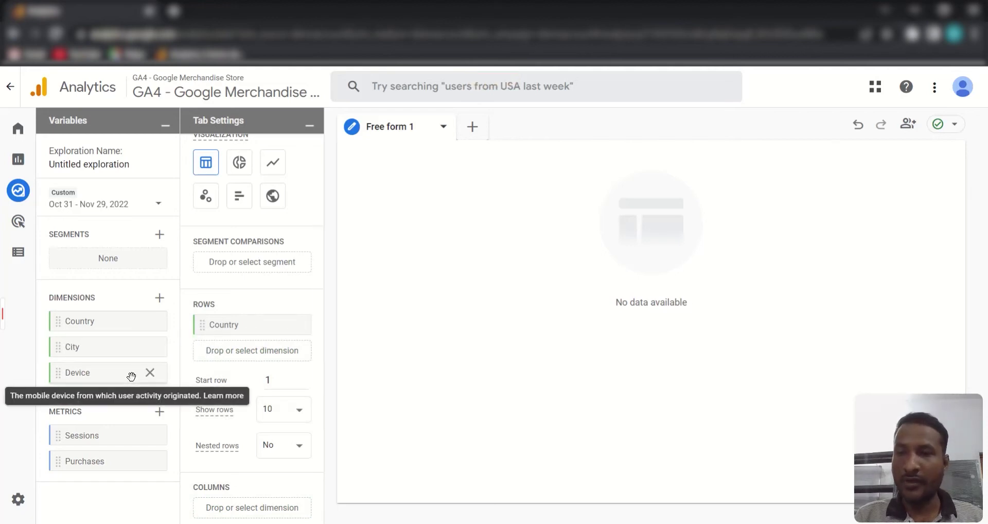
pyautogui.doubleClick(82, 349)
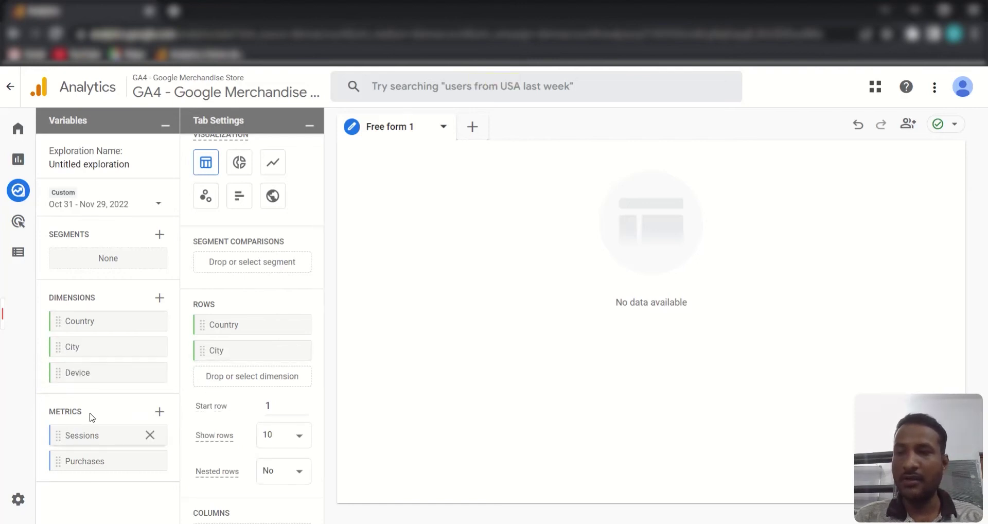
# Add the Sessions and Purchases metrics as the table's values.
pyautogui.scroll(-5, 239, 423)
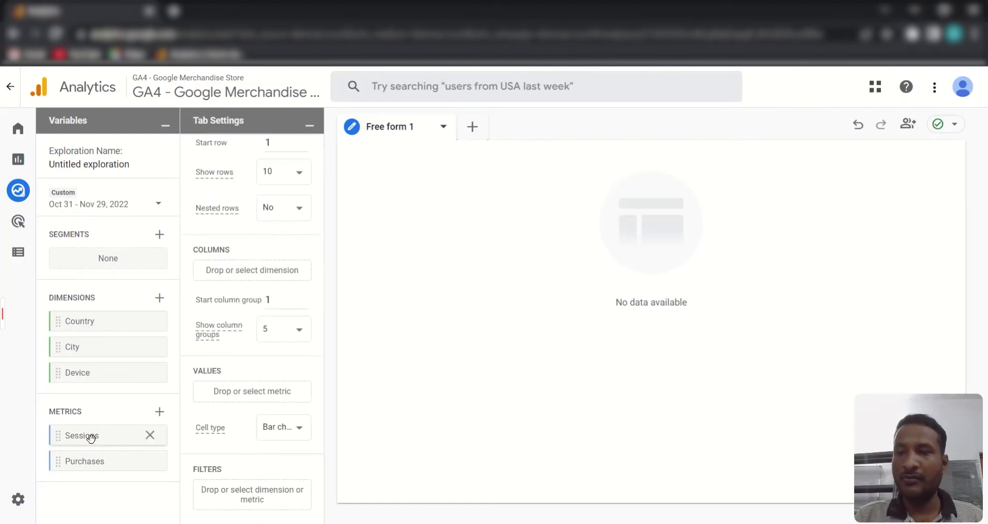
pyautogui.moveTo(89, 436); pyautogui.dragTo(224, 403)
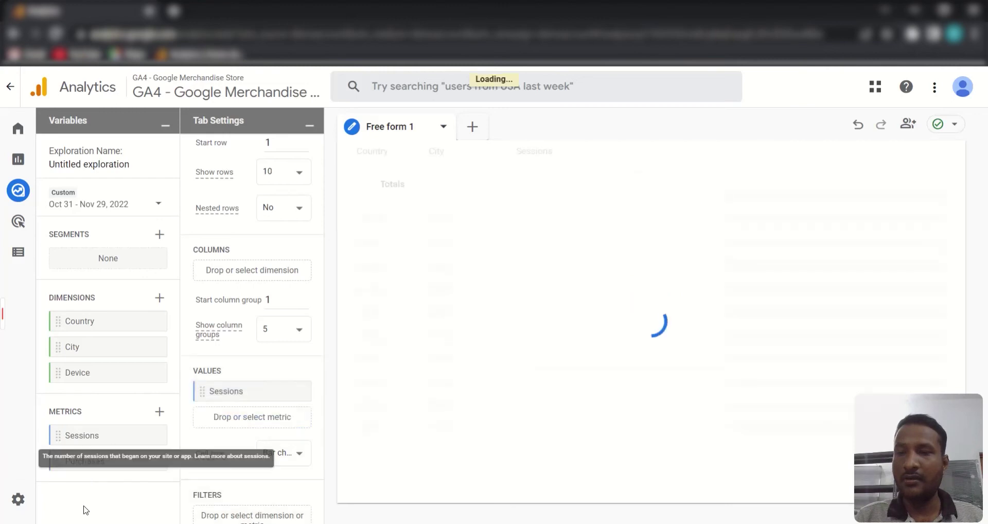
pyautogui.doubleClick(92, 461)
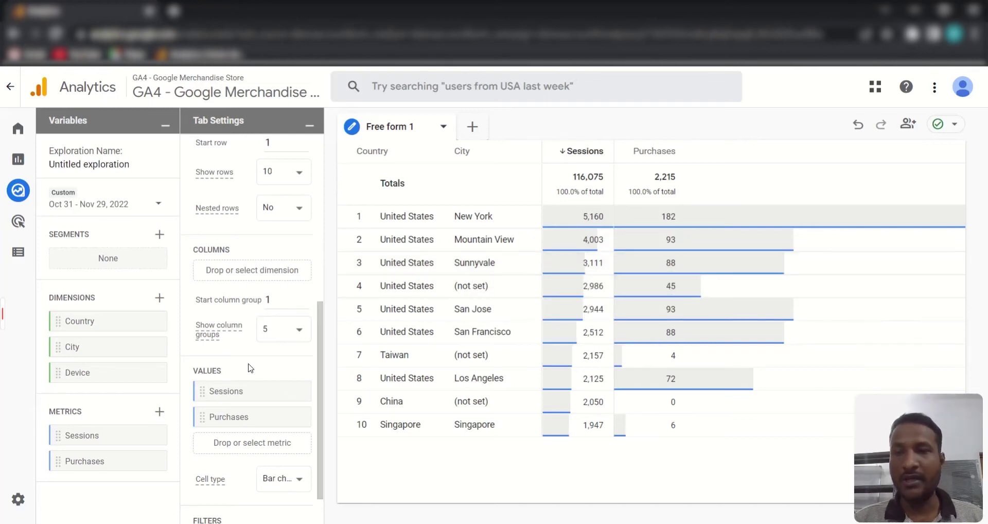
# Set Nested rows to Yes and look through the cities grouped under each country.
pyautogui.scroll(5, 249, 368)
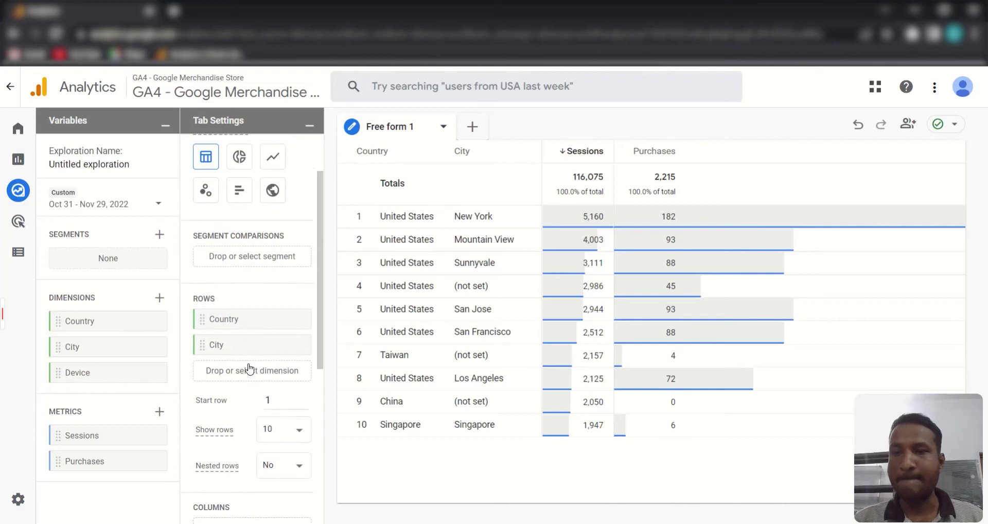
pyautogui.scroll(-3, 249, 368)
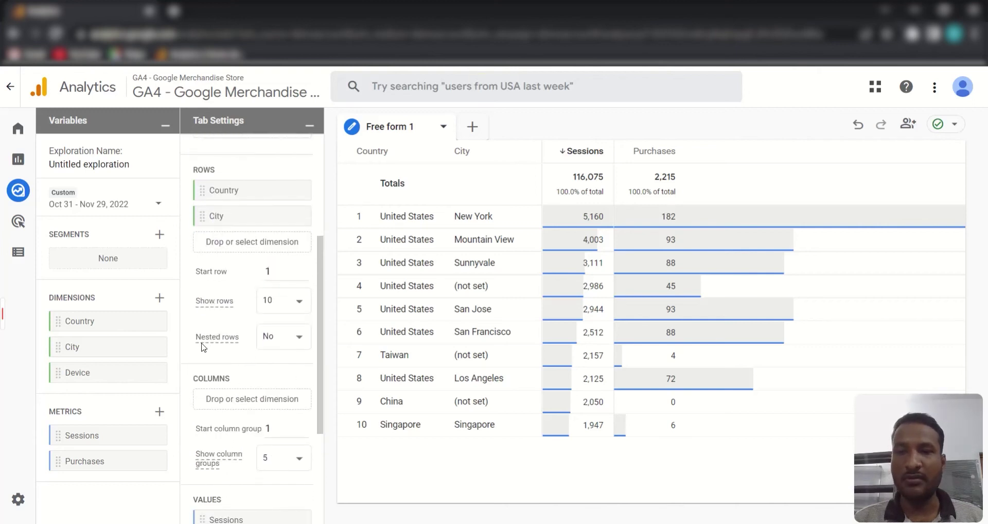
pyautogui.click(296, 338)
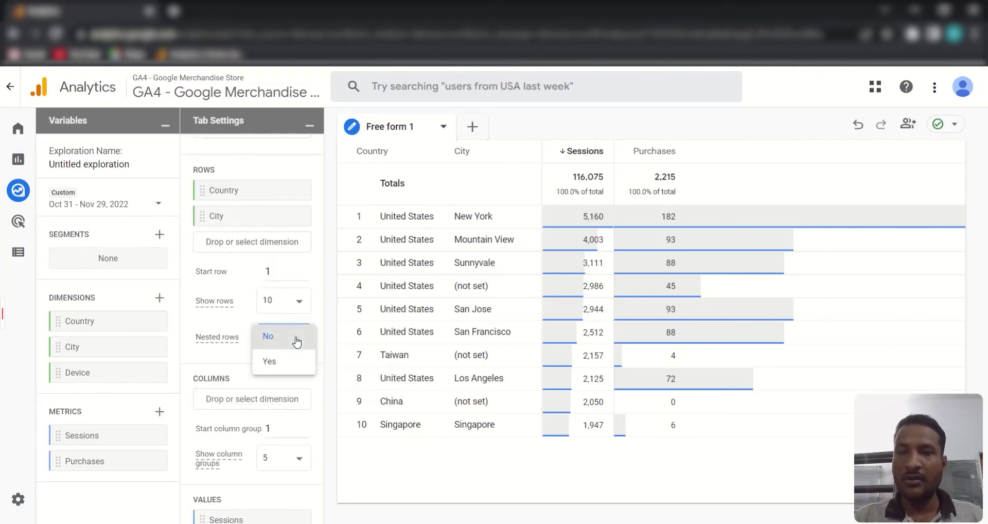
pyautogui.click(273, 363)
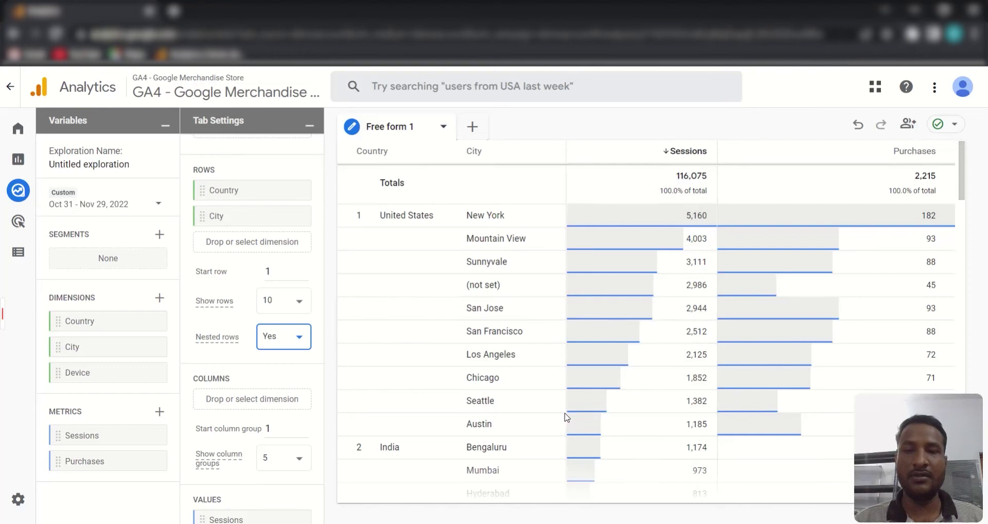
pyautogui.scroll(-4, 430, 378)
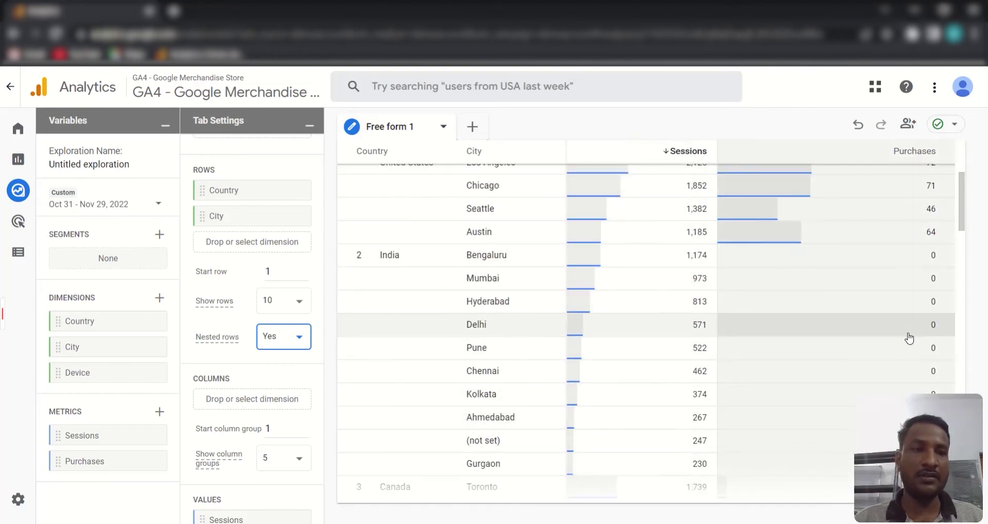
pyautogui.scroll(-7, 624, 393)
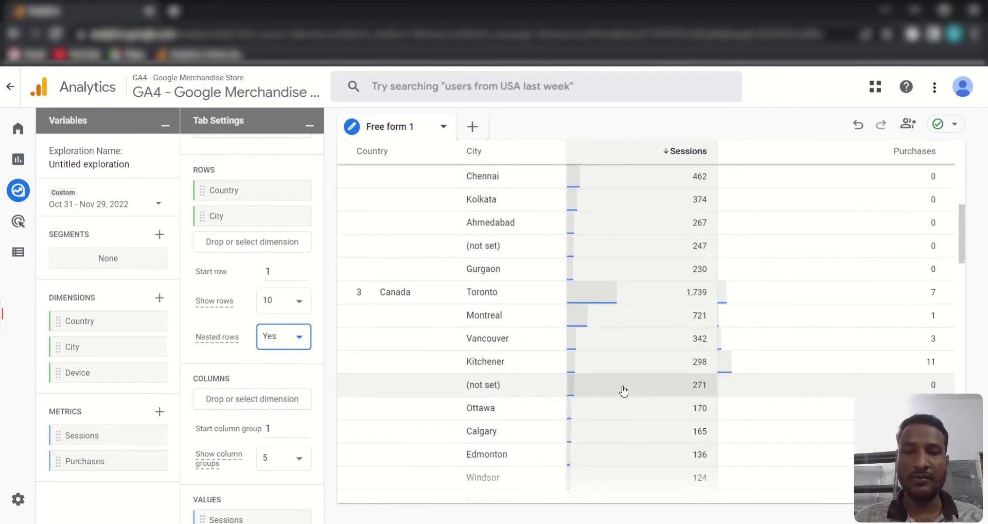
pyautogui.scroll(3, 622, 393)
pyautogui.scroll(8, 622, 394)
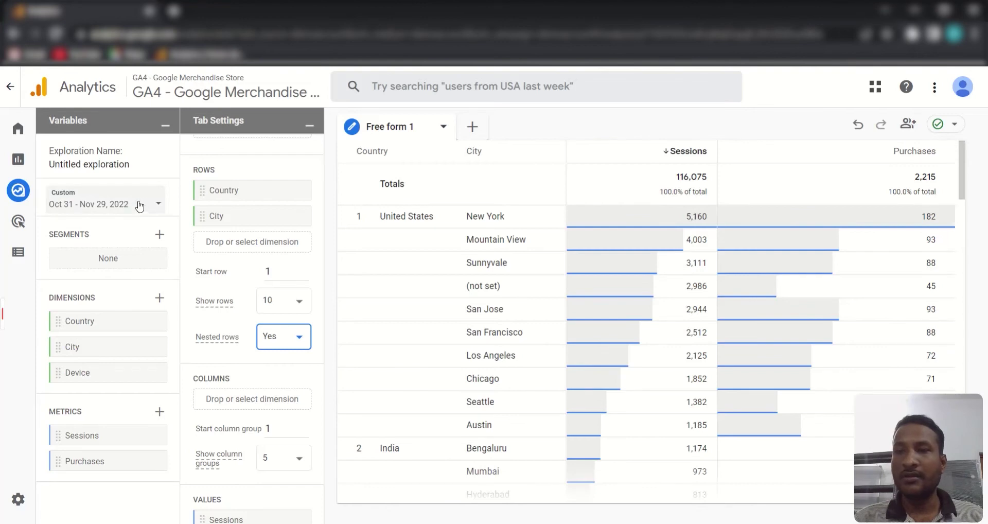
# Examine the date range presets and calendar of the exploration without applying a new range.
pyautogui.click(140, 205)
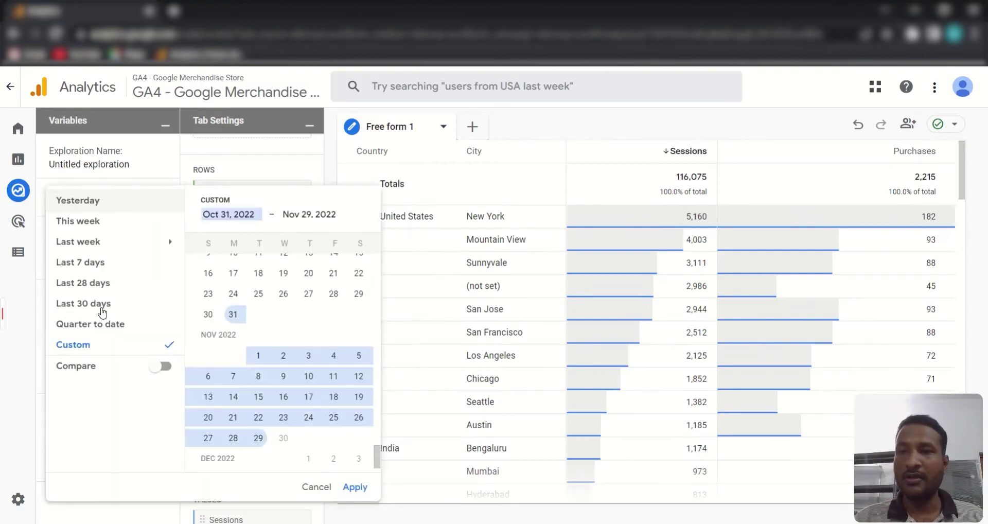
pyautogui.scroll(3, 297, 369)
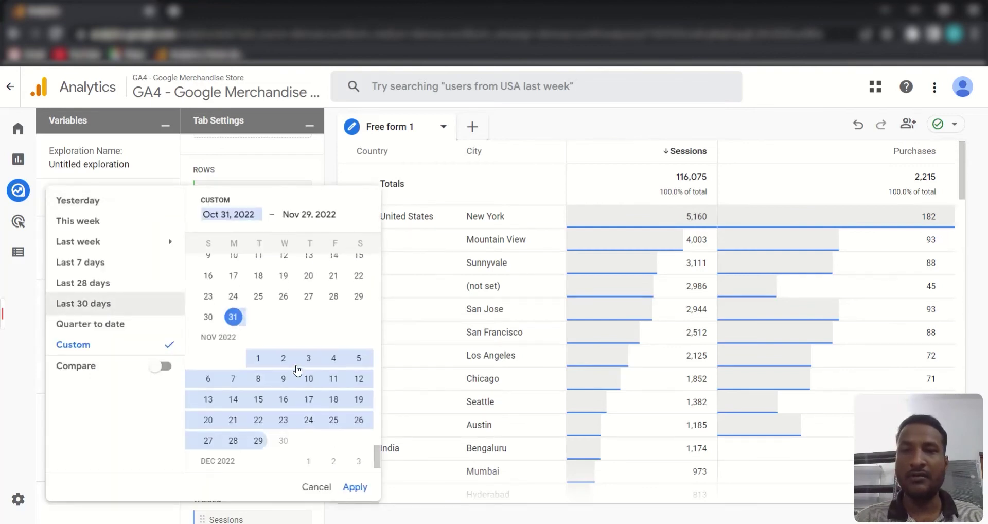
pyautogui.scroll(-2, 295, 379)
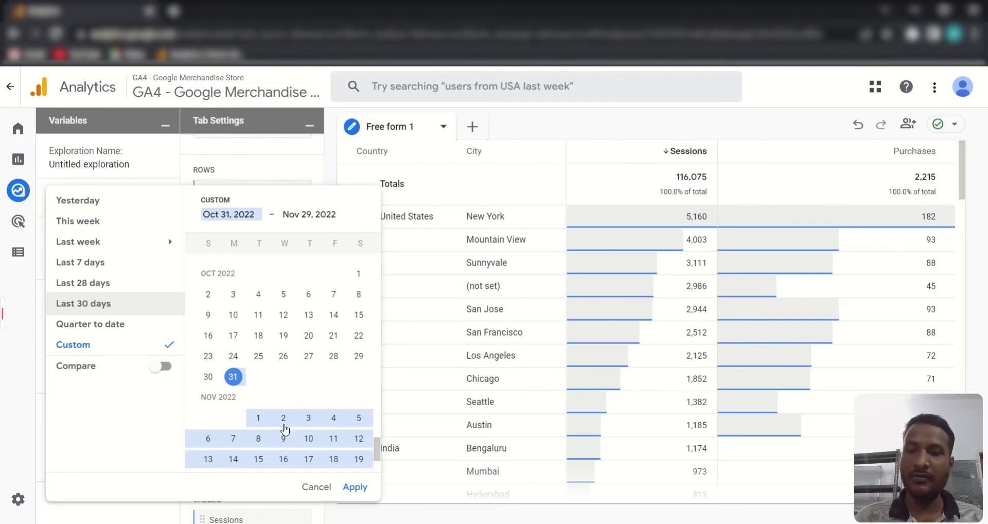
pyautogui.click(309, 487)
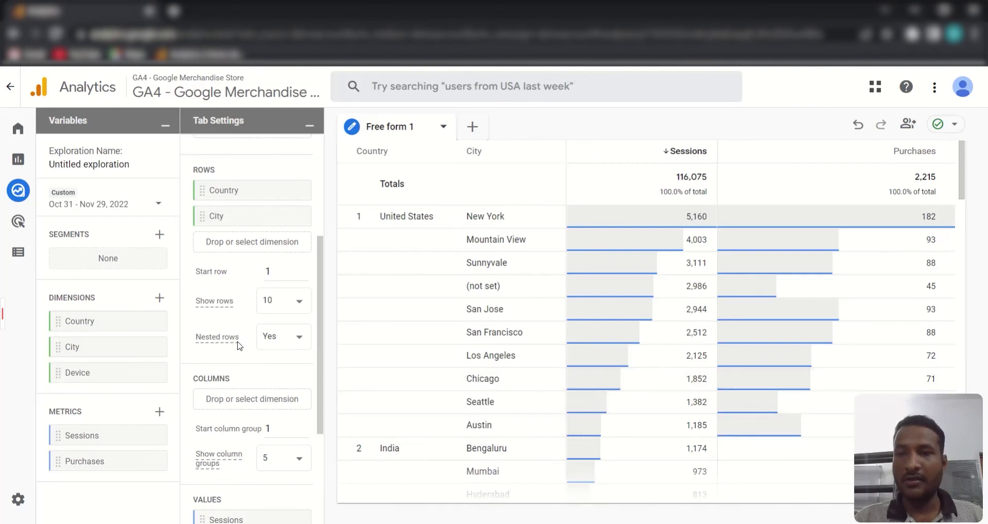
# Look through the full list of country rows and set the number of rows shown to 25.
pyautogui.scroll(-2, 240, 342)
pyautogui.moveTo(227, 243)
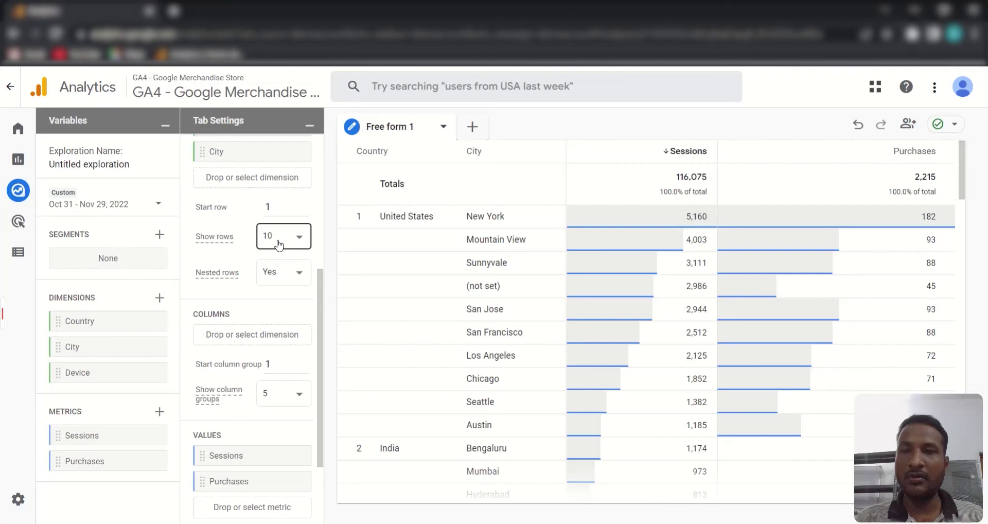
pyautogui.scroll(-10, 471, 348)
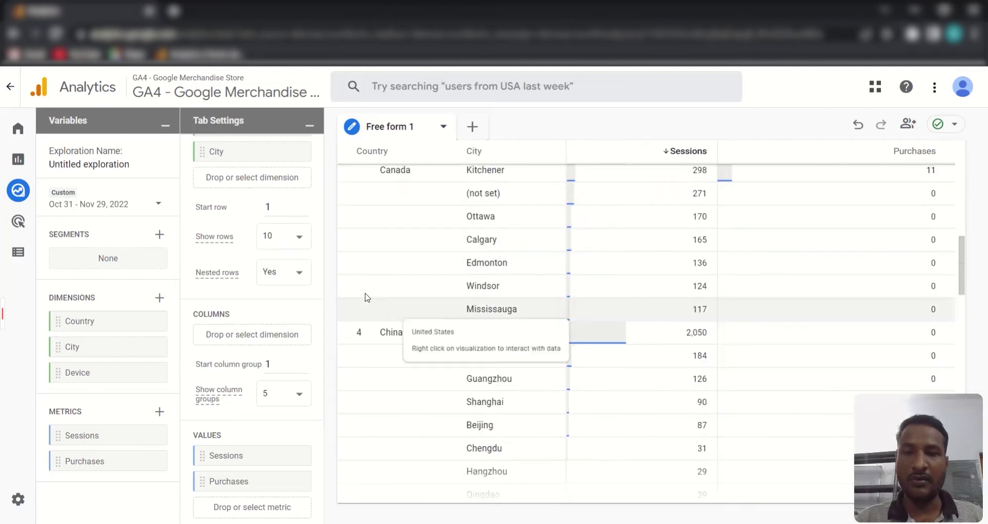
pyautogui.scroll(-20, 366, 298)
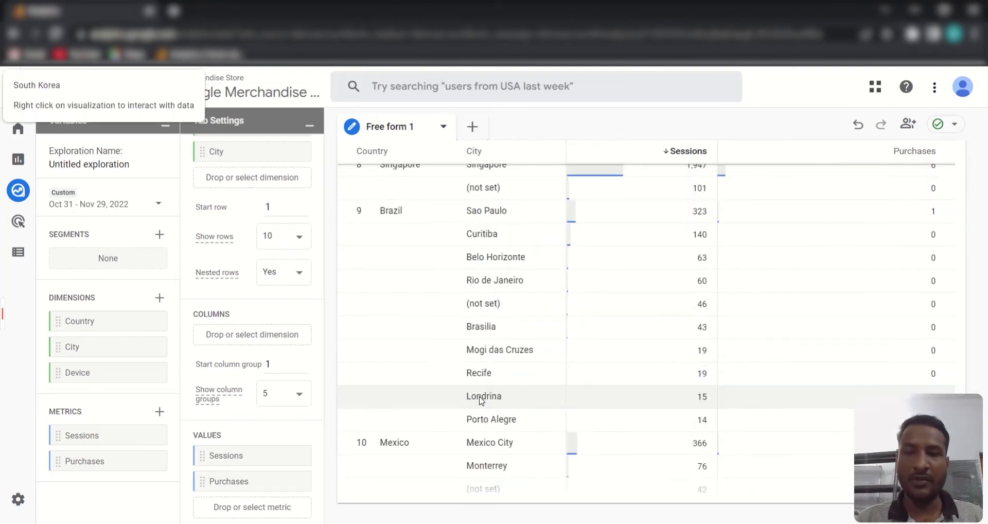
pyautogui.scroll(-3, 481, 400)
pyautogui.scroll(20, 481, 400)
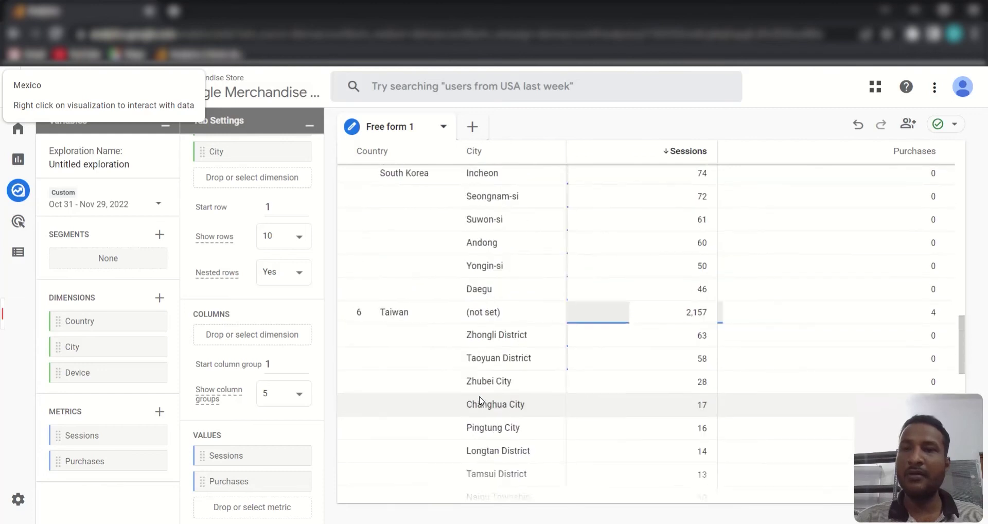
pyautogui.scroll(15, 482, 396)
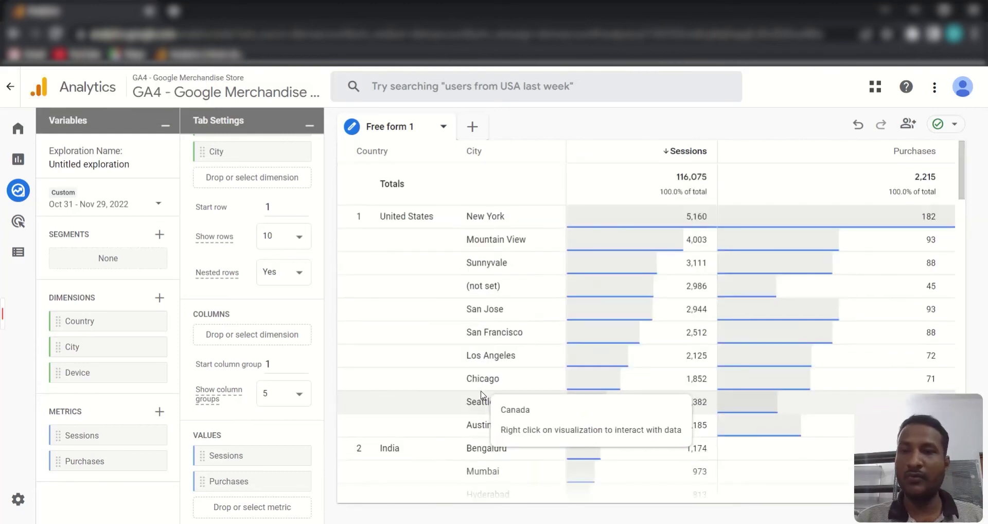
pyautogui.click(287, 235)
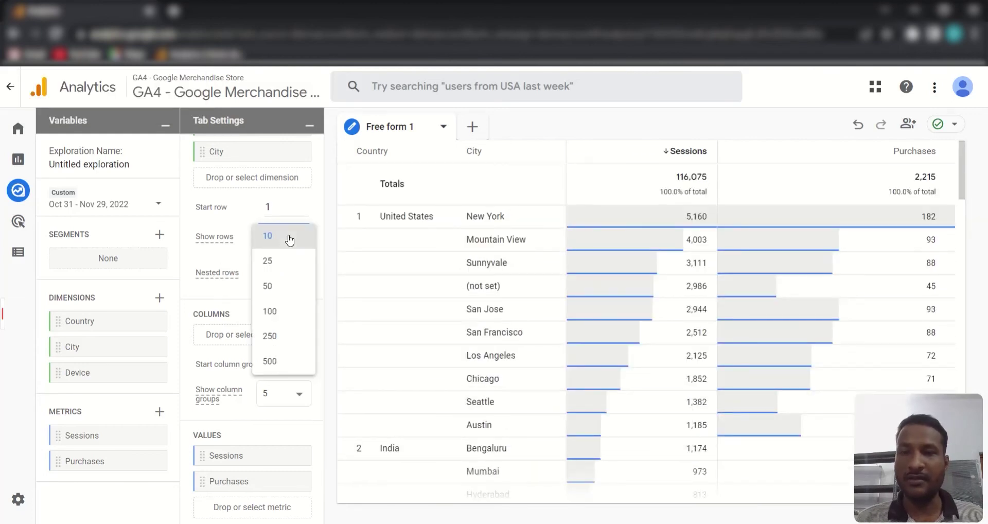
pyautogui.click(267, 261)
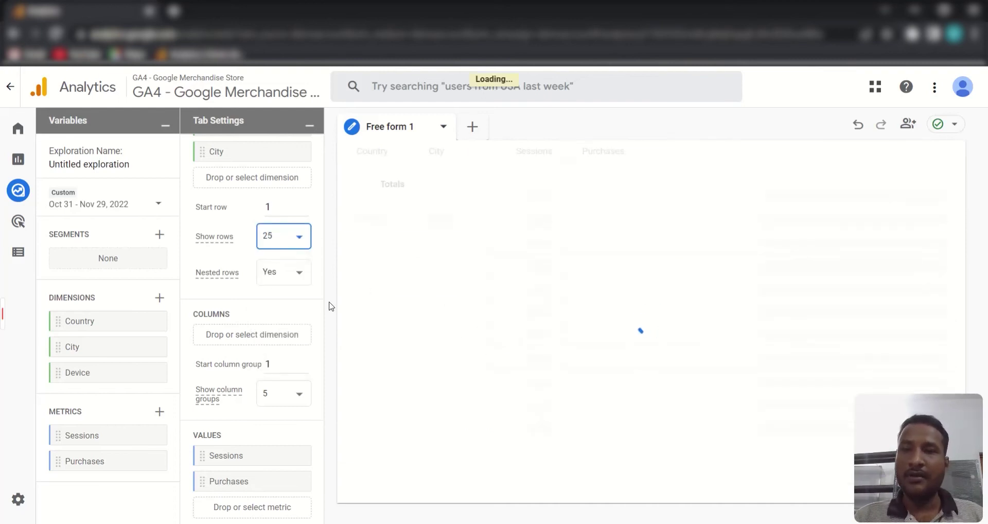
# Try starting the table at row 10 and restore the start row to 1.
pyautogui.moveTo(203, 208)
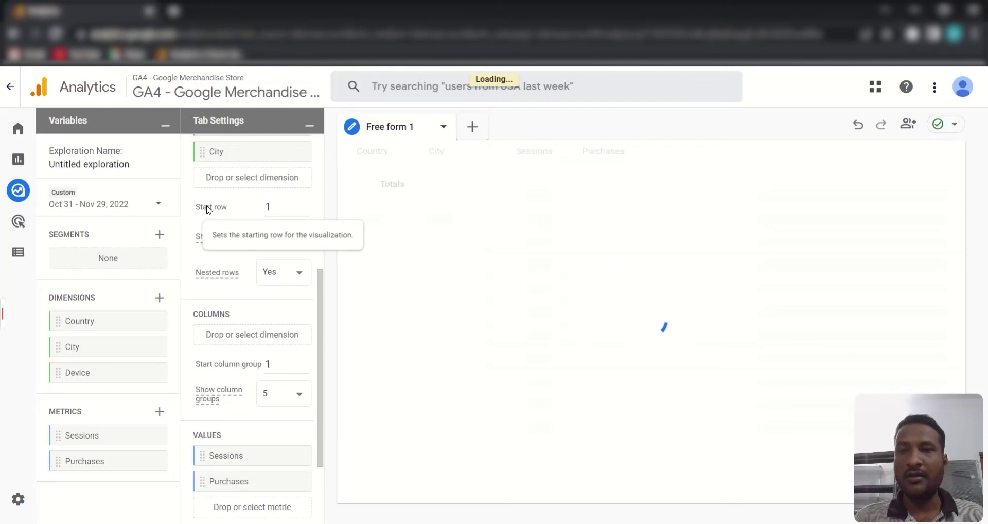
pyautogui.click(278, 206)
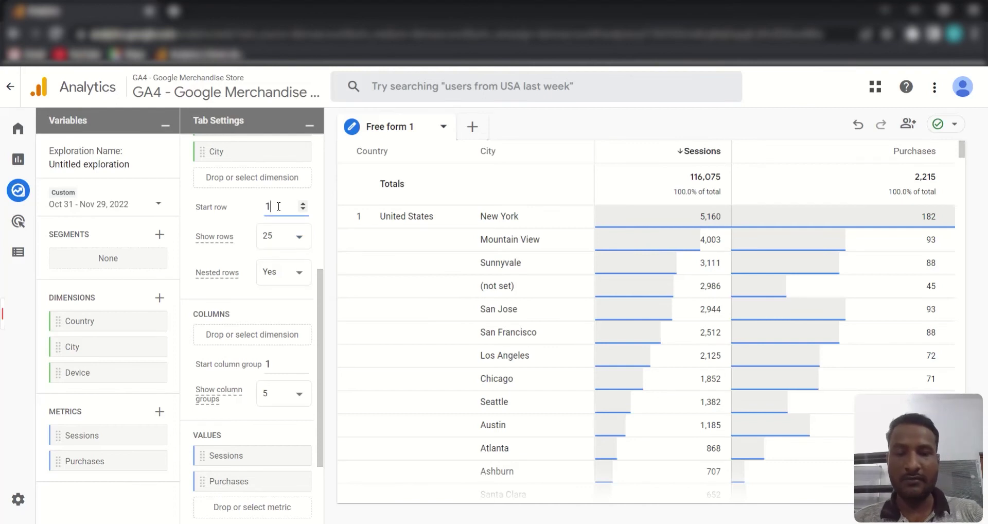
pyautogui.write('0')
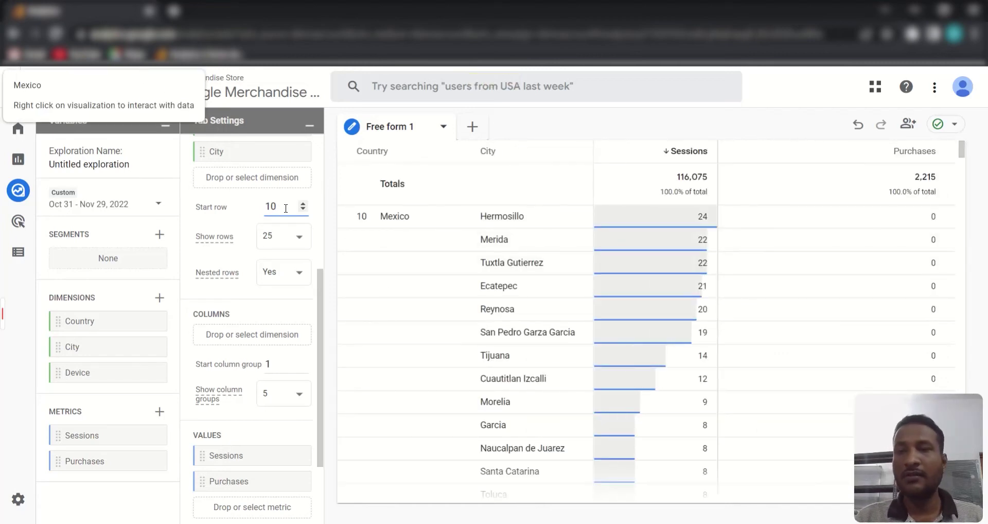
pyautogui.press('BackSpace')
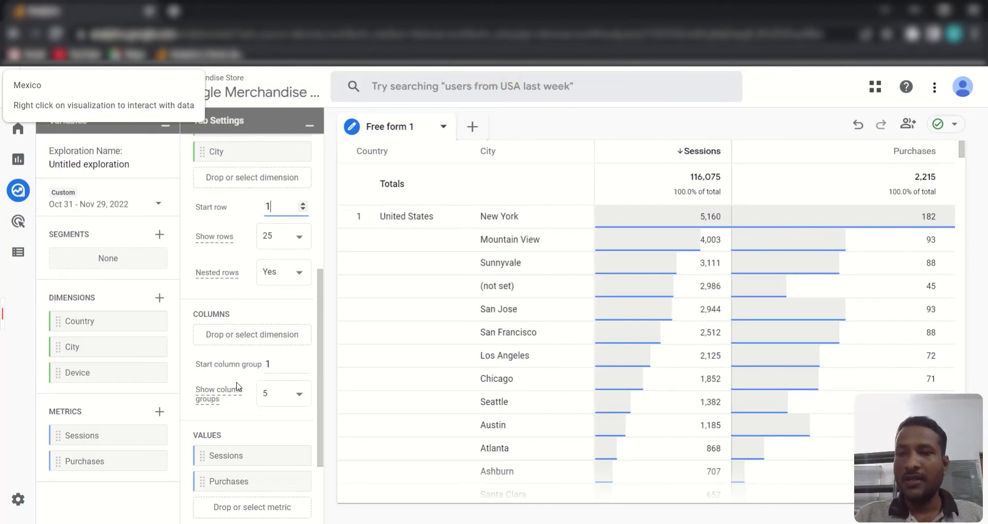
# Add the Device dimension to the columns and look across the per-device Sessions and Purchases.
pyautogui.scroll(-2, 239, 387)
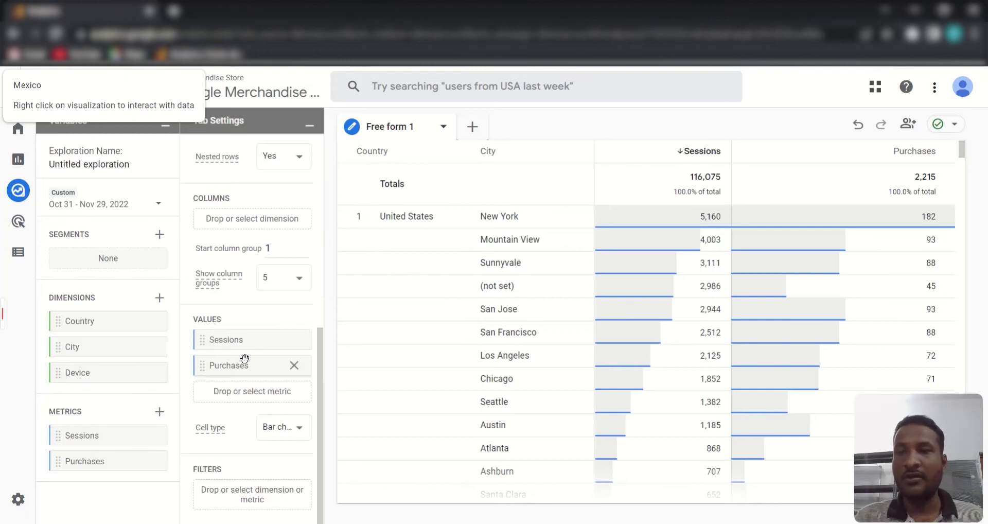
pyautogui.scroll(2, 244, 358)
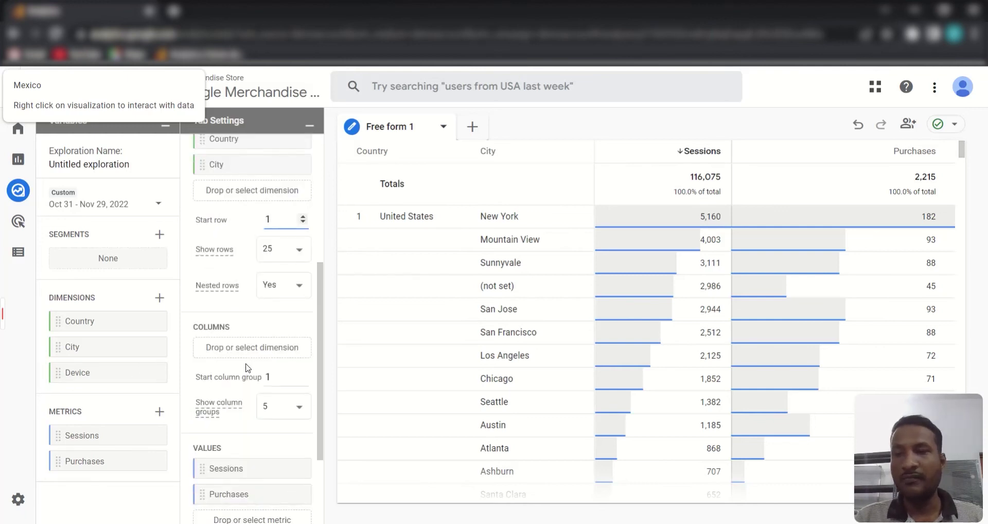
pyautogui.moveTo(93, 379); pyautogui.dragTo(211, 356)
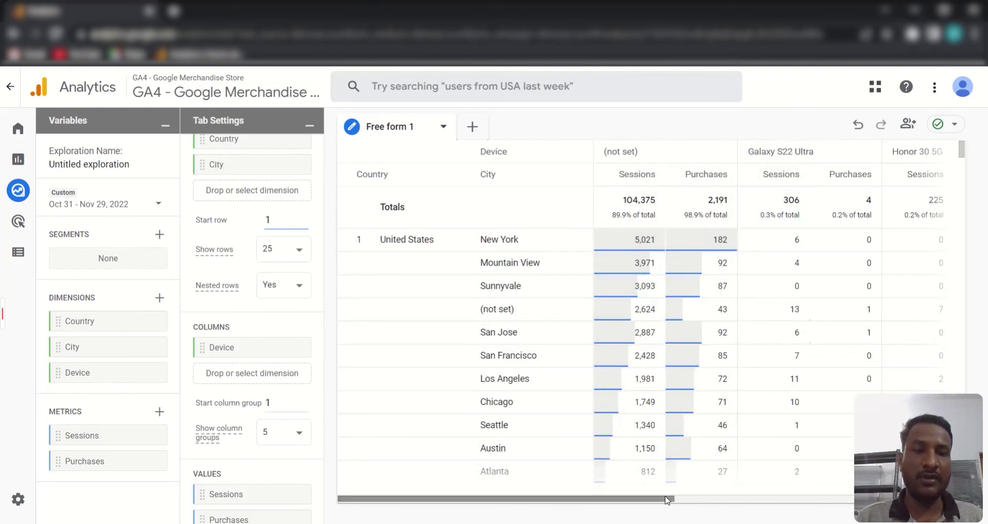
pyautogui.moveTo(667, 504); pyautogui.dragTo(731, 506)
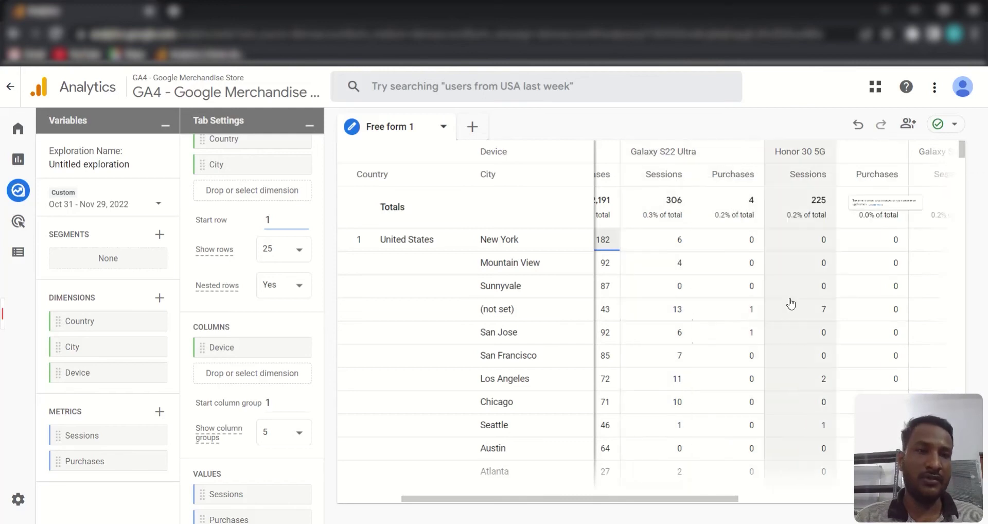
pyautogui.moveTo(673, 505); pyautogui.dragTo(545, 506)
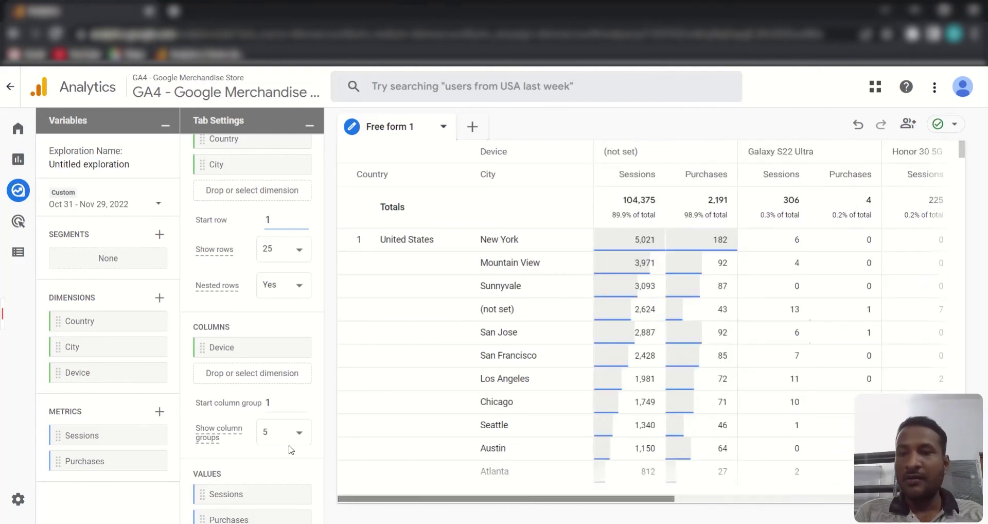
# Filter the exploration to rows where Country contains United States and look through the filtered cities.
pyautogui.scroll(-3, 230, 447)
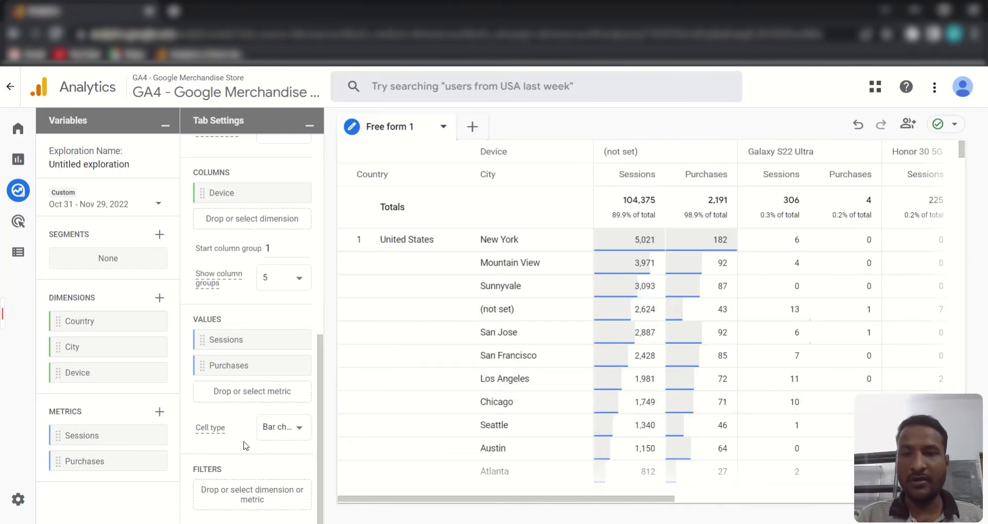
pyautogui.click(246, 497)
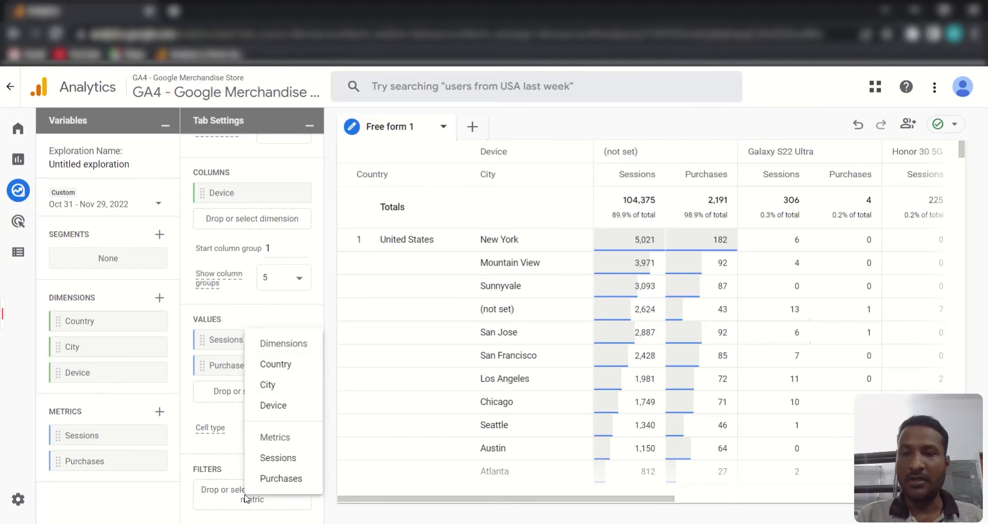
pyautogui.click(274, 365)
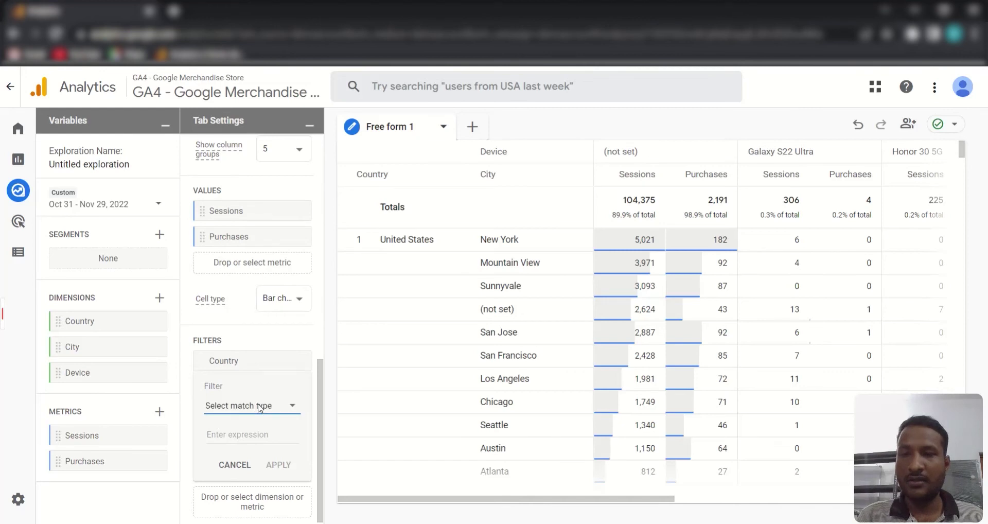
pyautogui.click(259, 410)
pyautogui.click(227, 407)
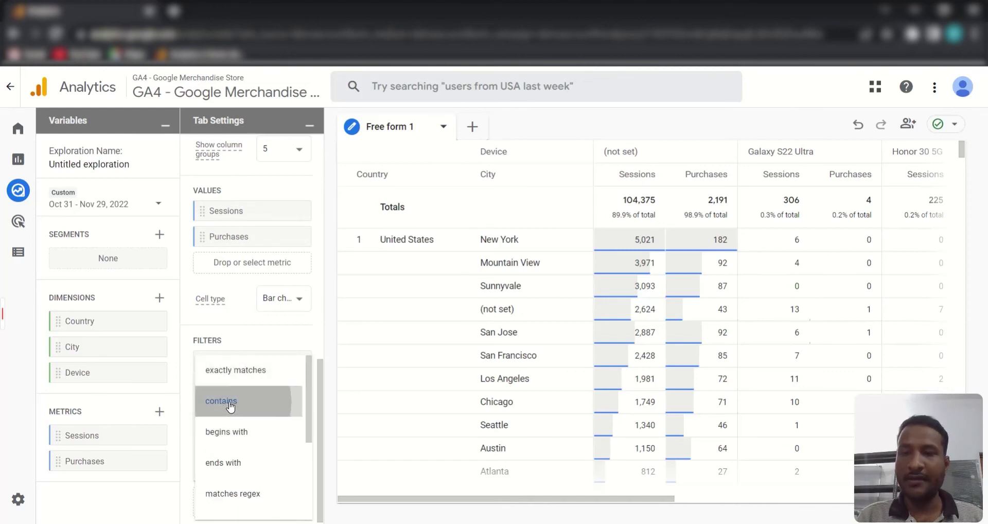
pyautogui.click(234, 435)
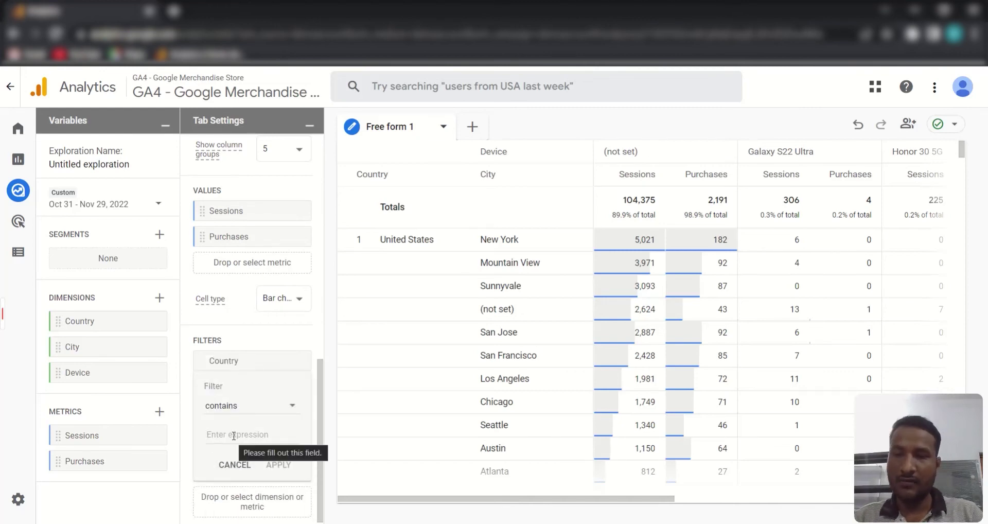
pyautogui.write('unit')
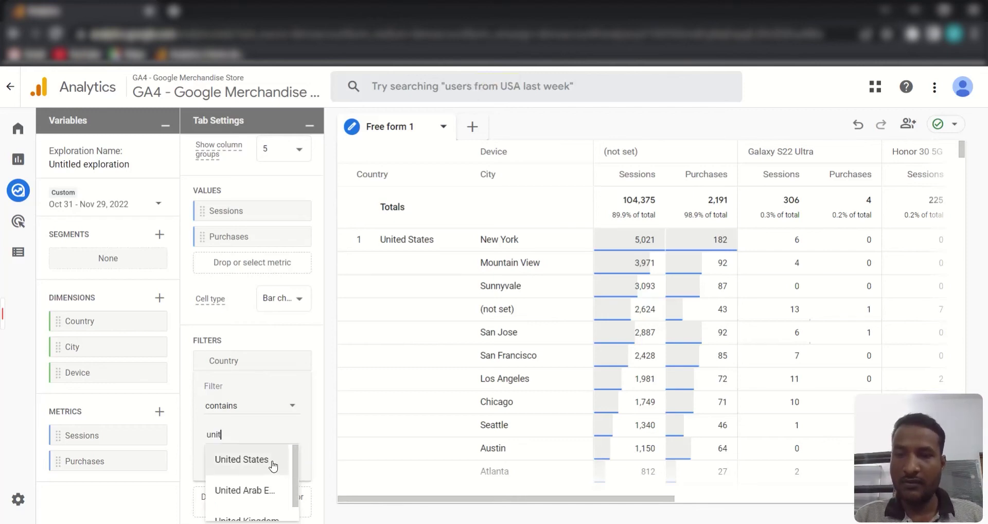
pyautogui.click(268, 459)
pyautogui.click(289, 469)
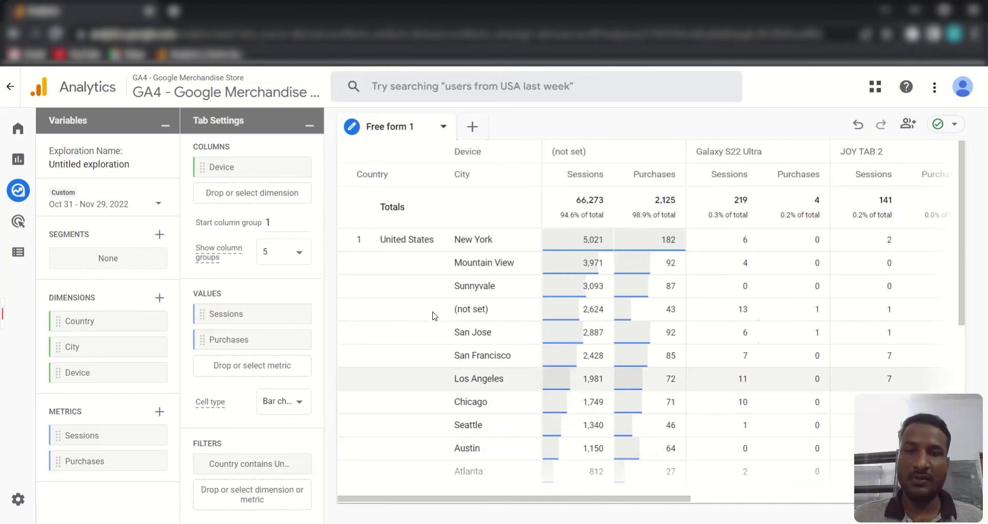
pyautogui.scroll(-4, 636, 384)
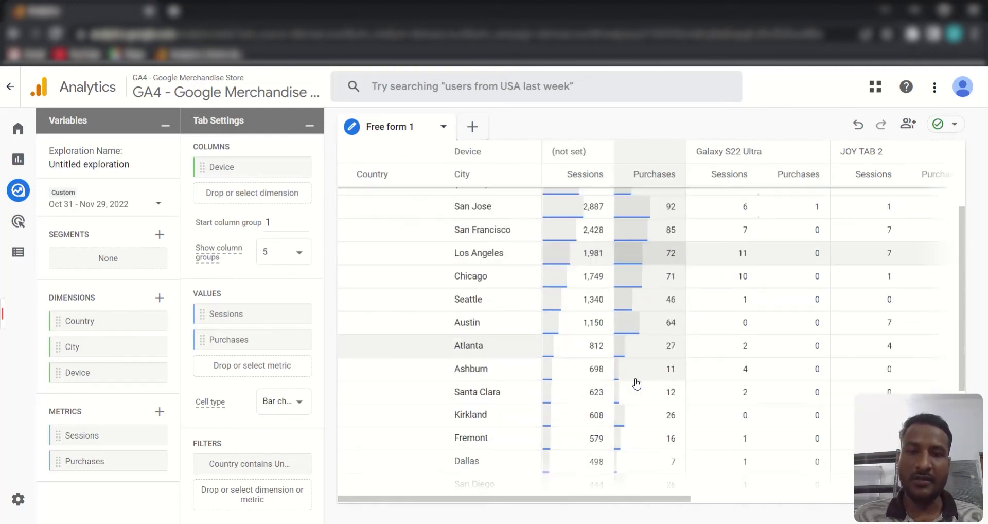
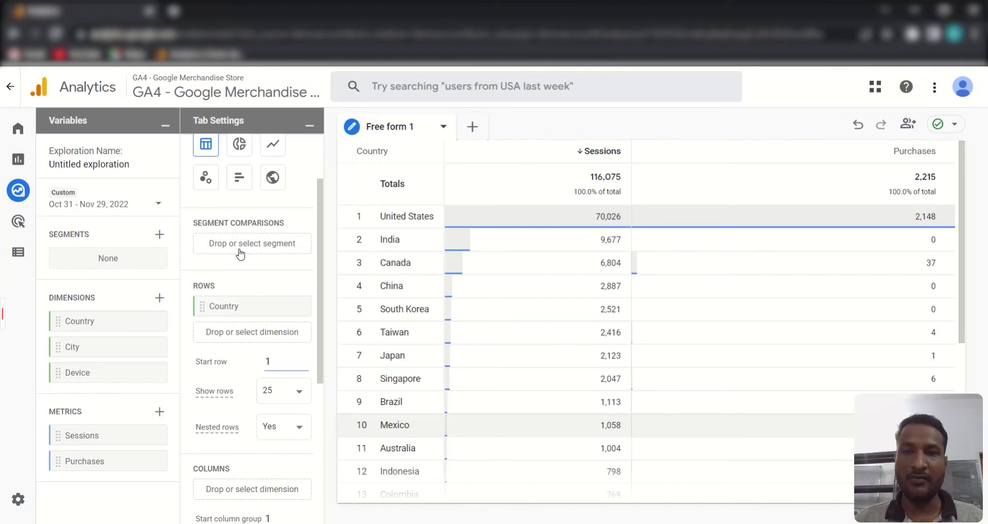
# Look over the custom and suggested segment types and start a new custom session segment.
pyautogui.click(160, 236)
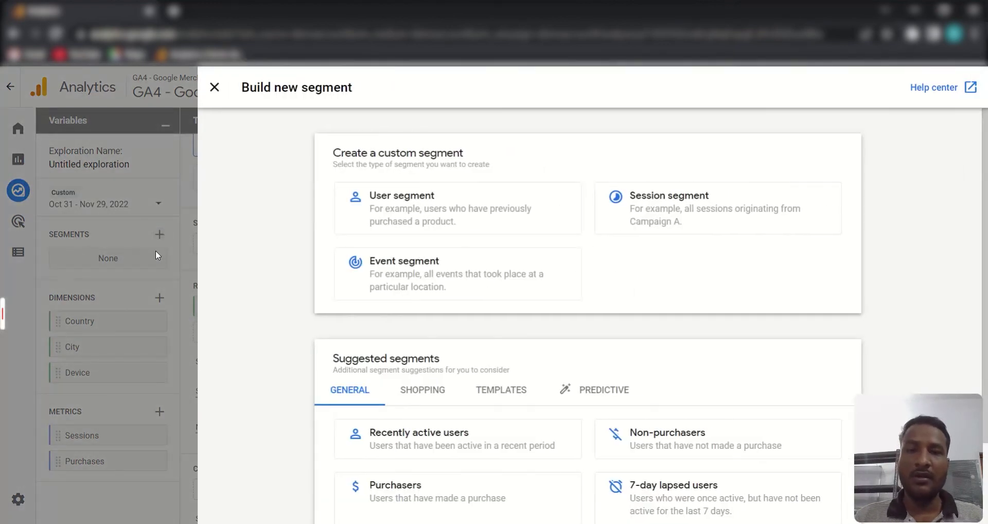
pyautogui.scroll(-1, 610, 337)
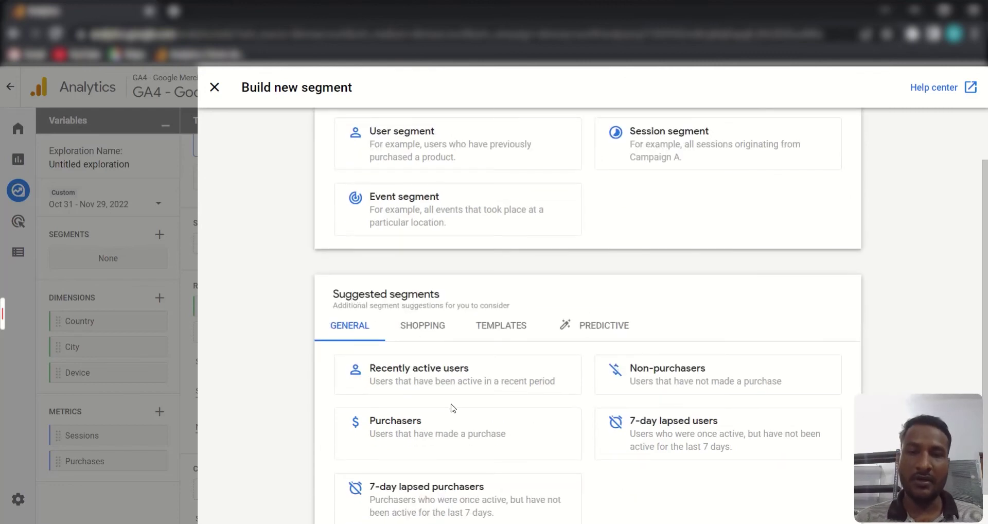
pyautogui.scroll(2, 542, 409)
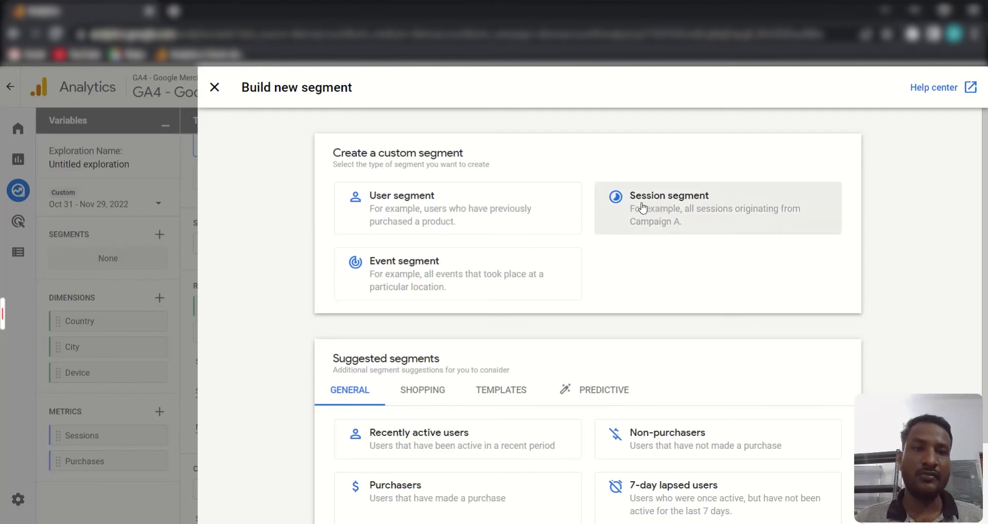
pyautogui.click(715, 208)
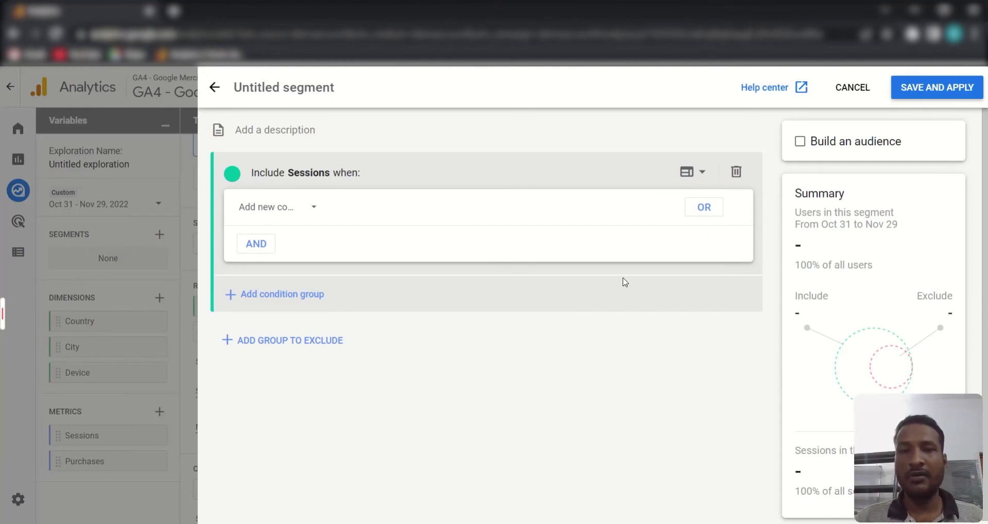
# Look through the condition categories and add the session-scoped Session medium dimension as the segment's include condition.
pyautogui.click(311, 211)
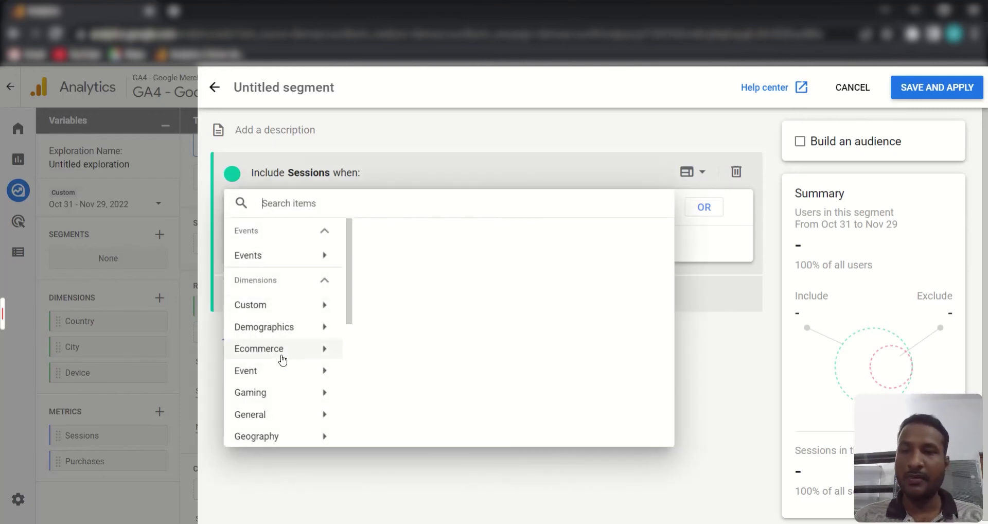
pyautogui.scroll(-1, 282, 359)
pyautogui.scroll(-1, 282, 360)
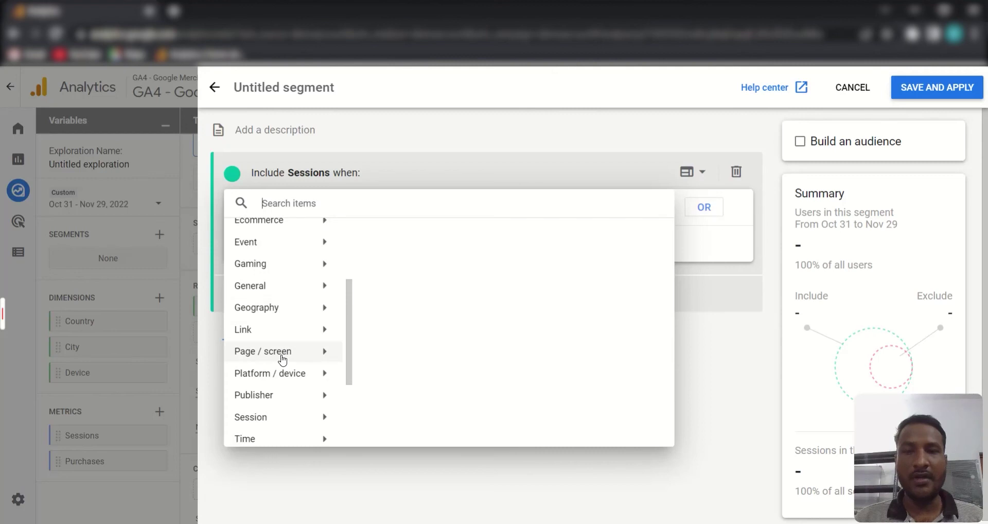
pyautogui.scroll(2, 283, 360)
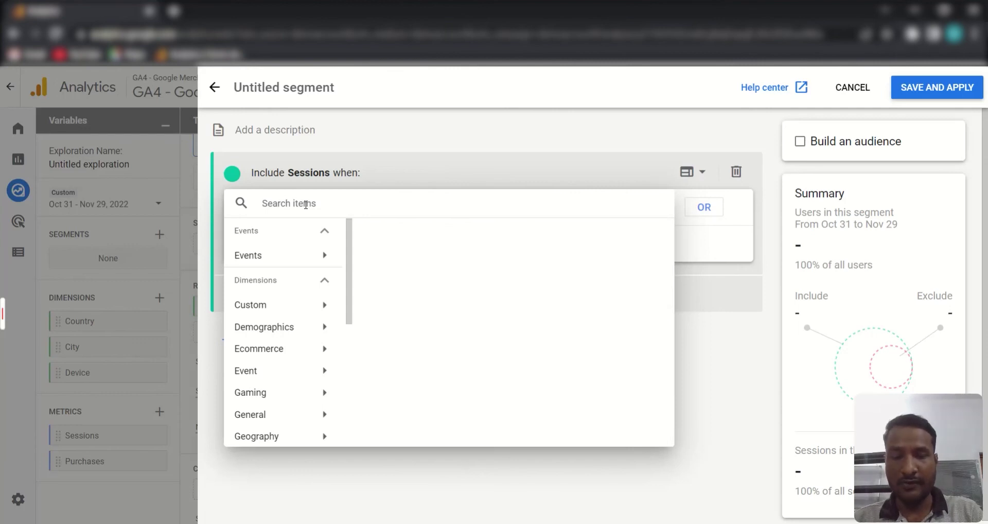
pyautogui.write('mo')
pyautogui.press('BackSpace')
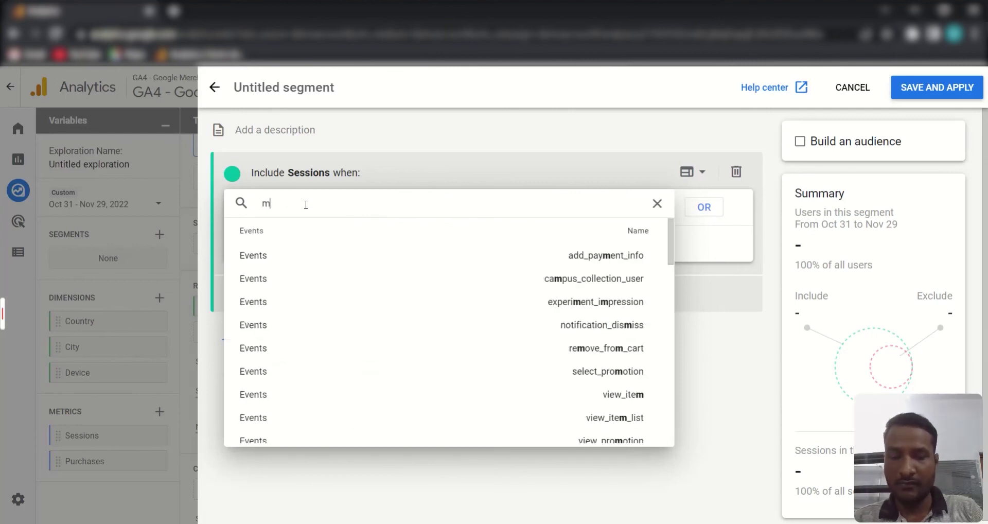
pyautogui.write('e')
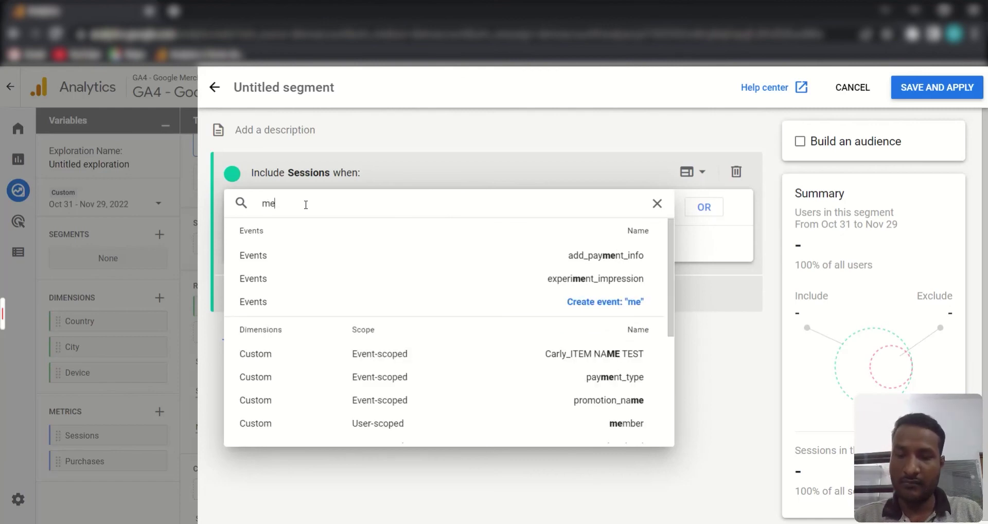
pyautogui.write('di')
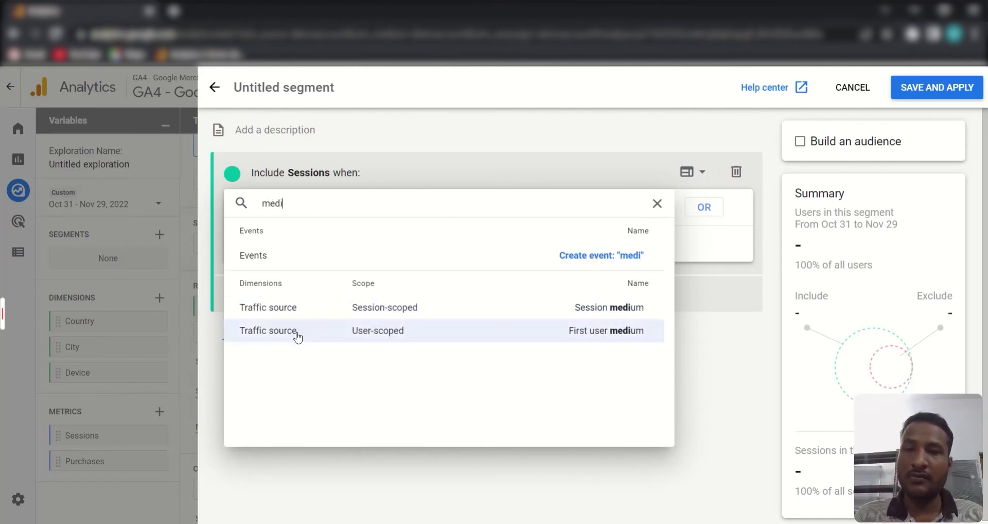
pyautogui.click(546, 316)
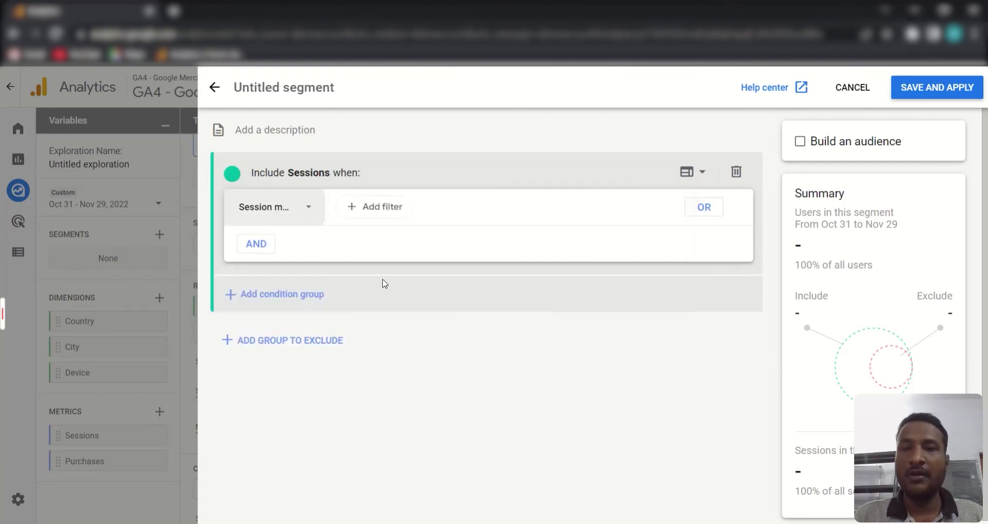
# Set the Session medium condition to contains cpc and apply the filter.
pyautogui.click(382, 208)
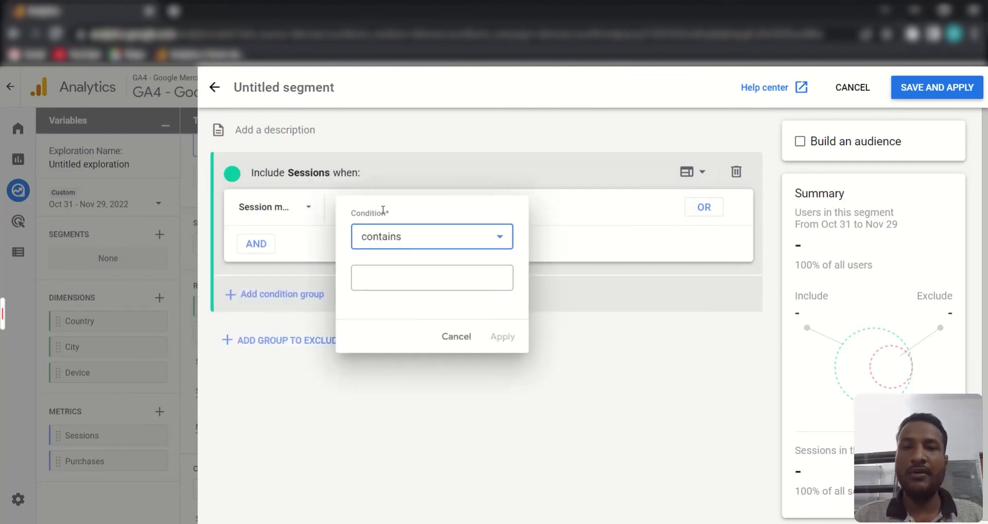
pyautogui.click(393, 276)
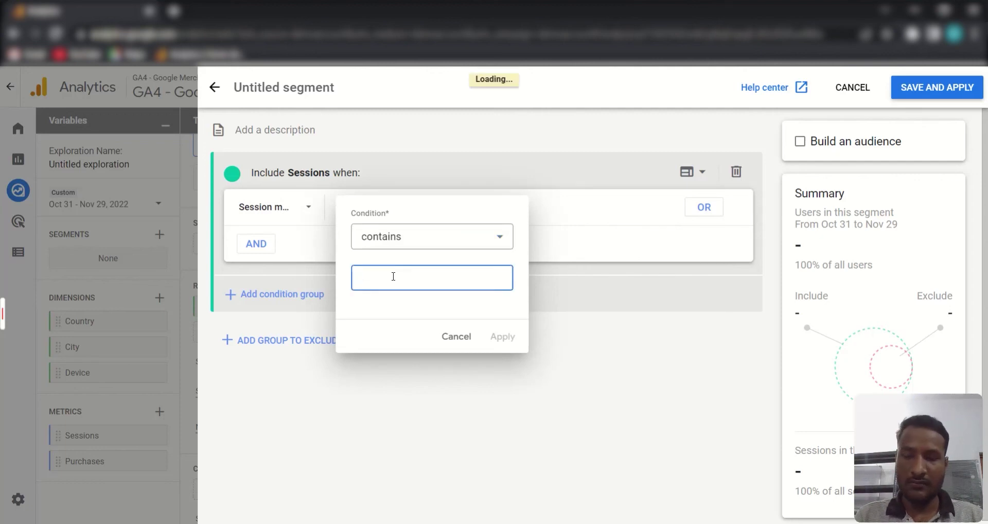
pyautogui.write('cp')
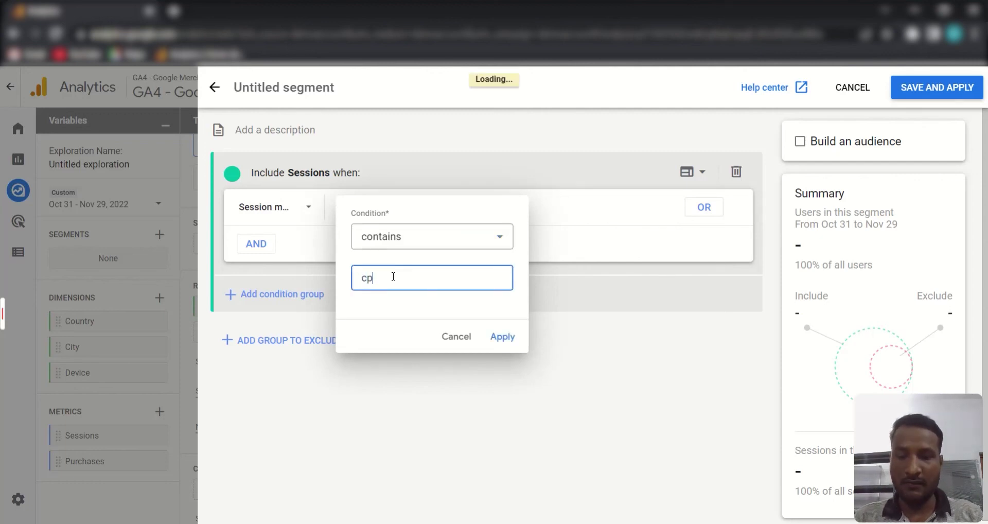
pyautogui.write('c')
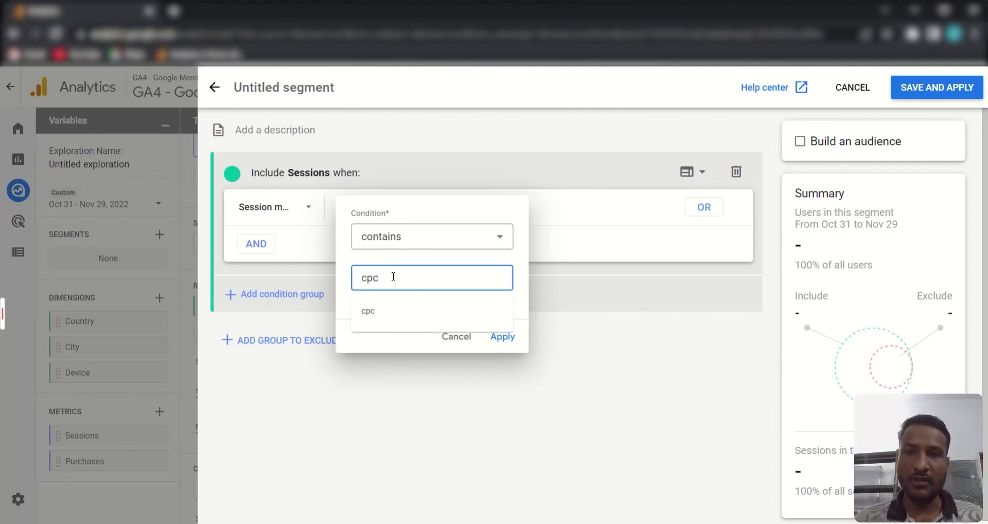
pyautogui.click(369, 311)
pyautogui.click(502, 337)
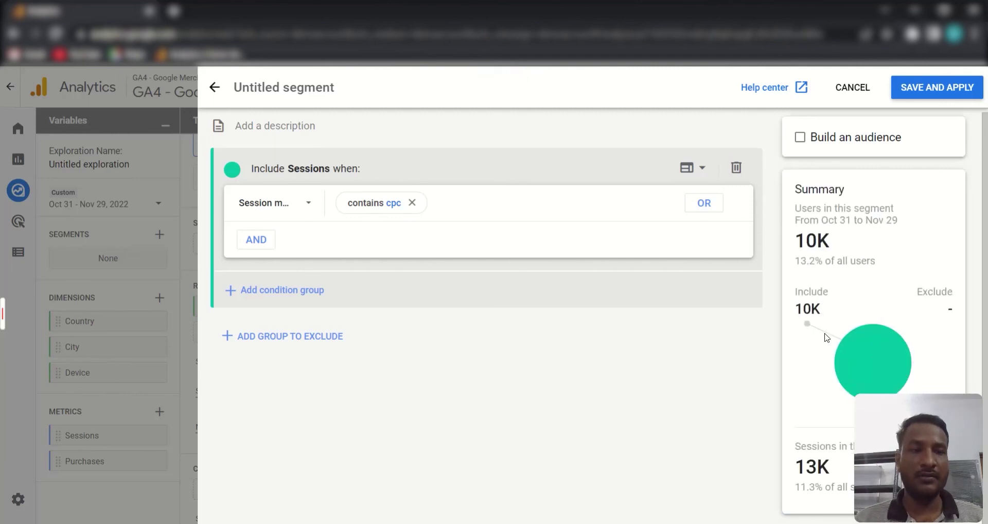
# Name the segment Paid Traffic, then save it and apply it to the exploration.
pyautogui.click(294, 89)
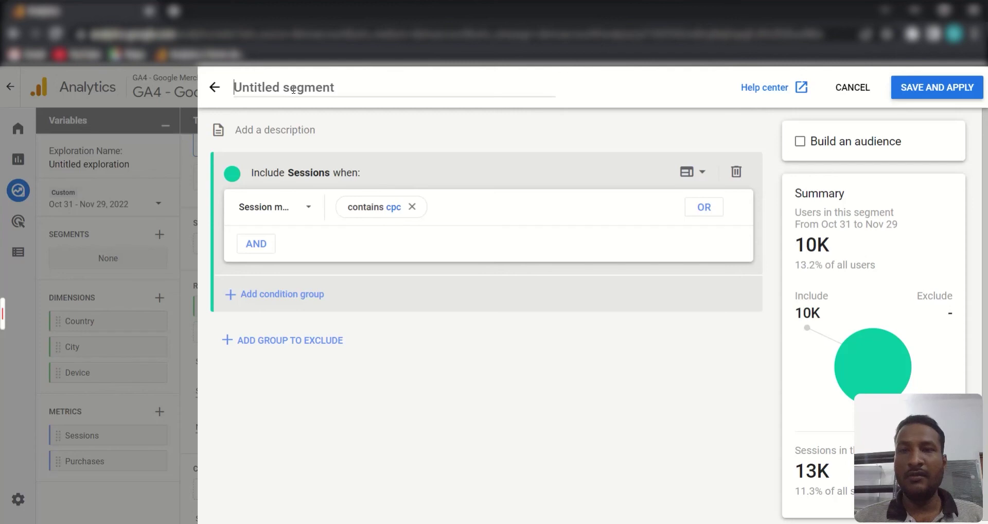
pyautogui.write('Pa')
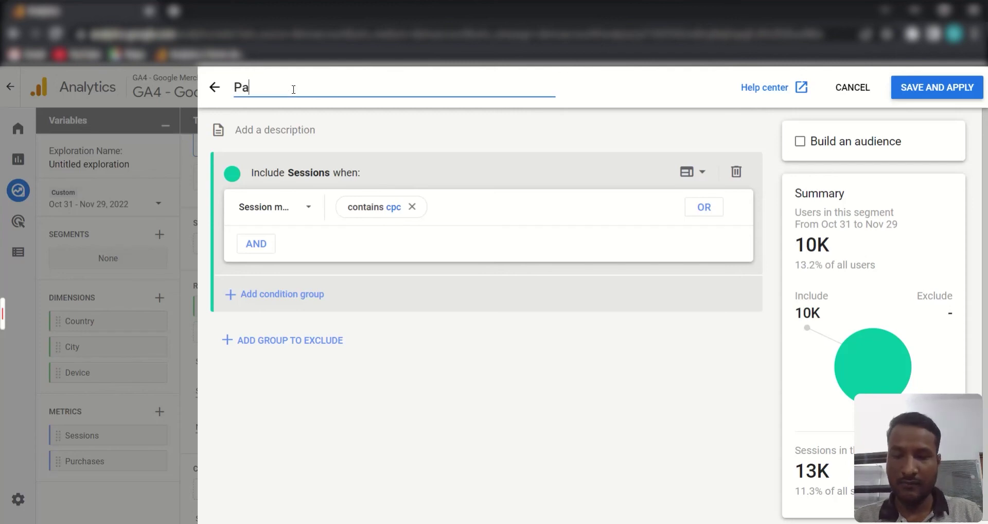
pyautogui.write('id Traffic')
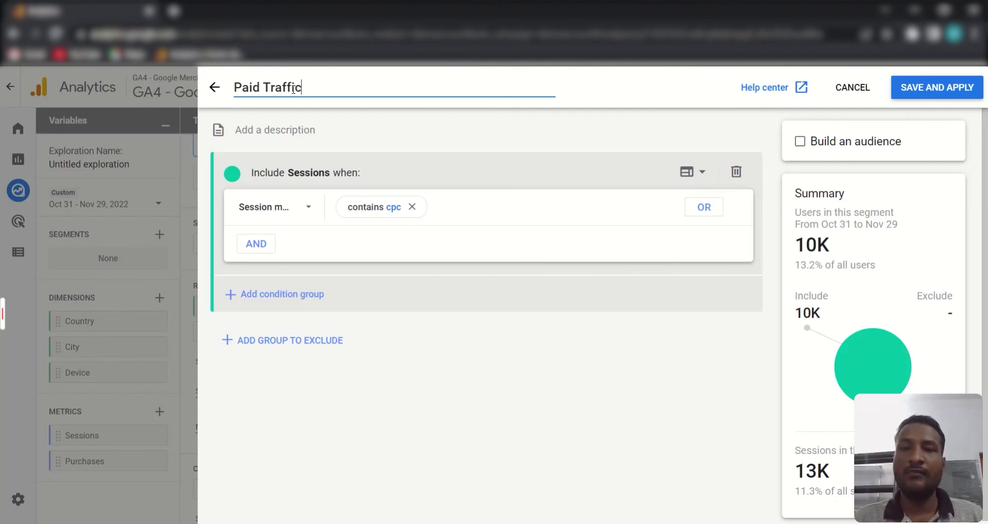
pyautogui.click(944, 93)
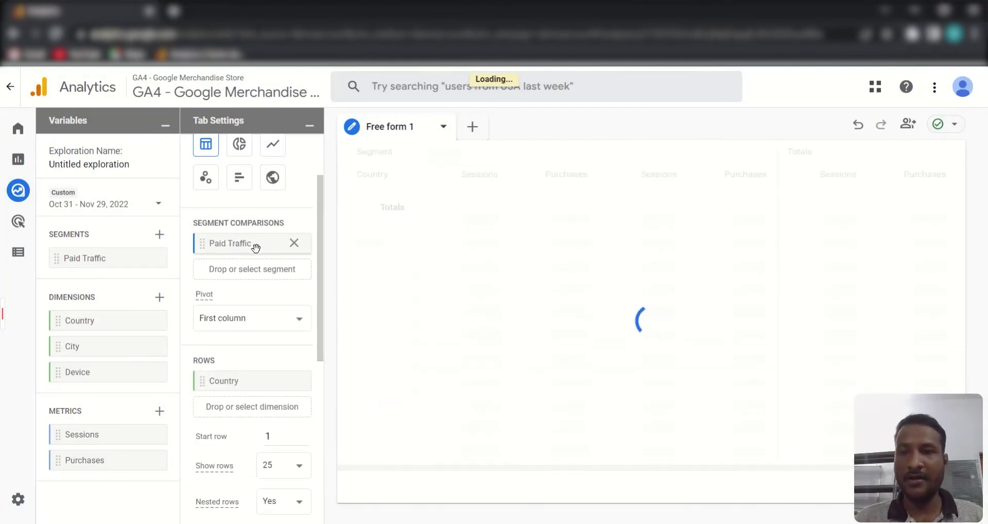
# Start another custom session segment and add the session-scoped Session medium dimension as its include condition.
pyautogui.click(160, 236)
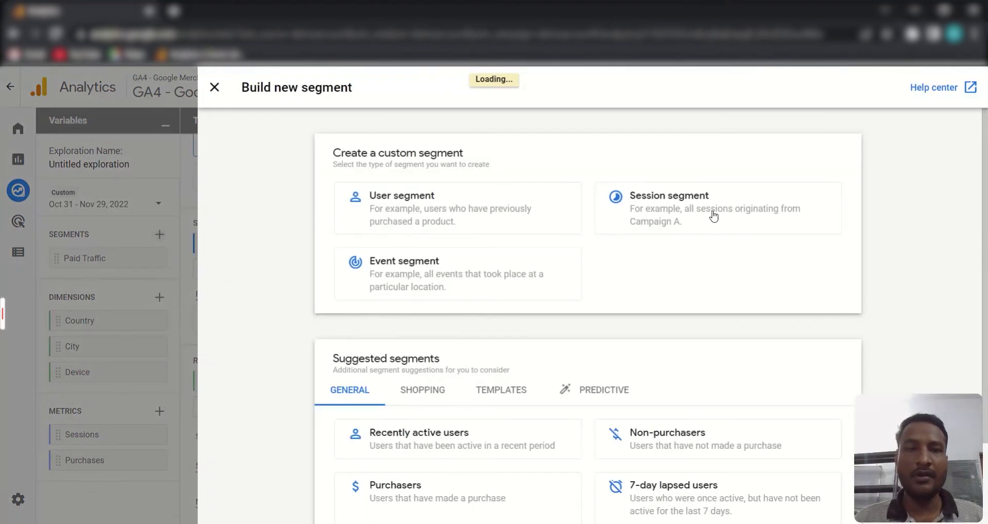
pyautogui.click(713, 216)
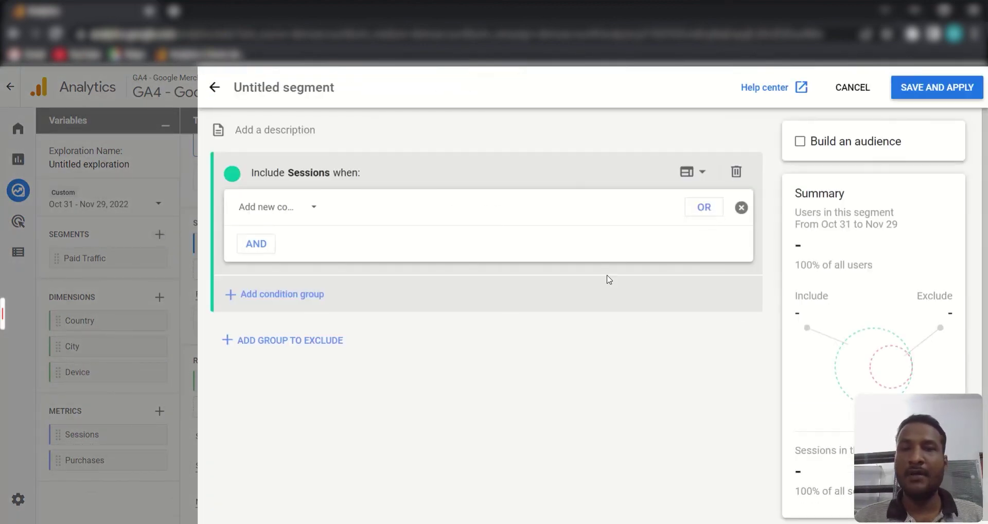
pyautogui.click(300, 215)
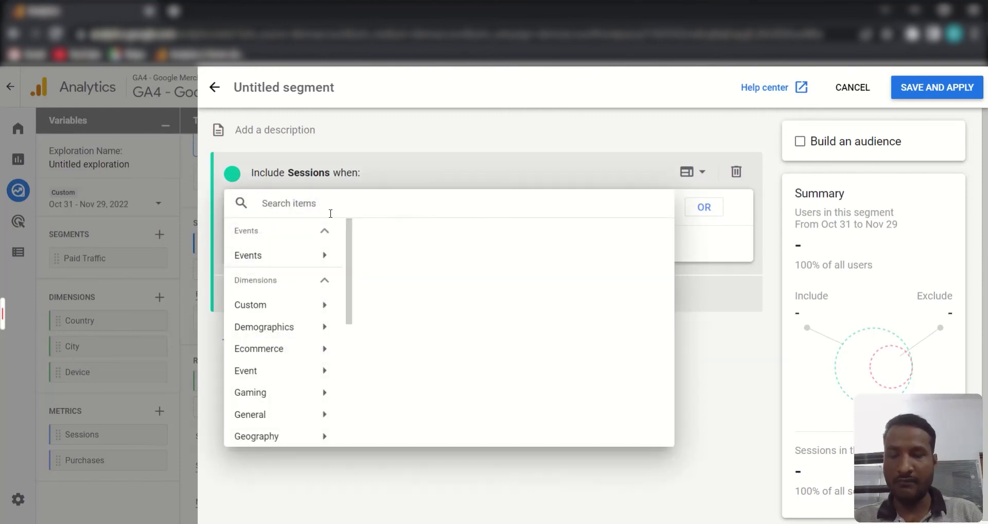
pyautogui.write('medi')
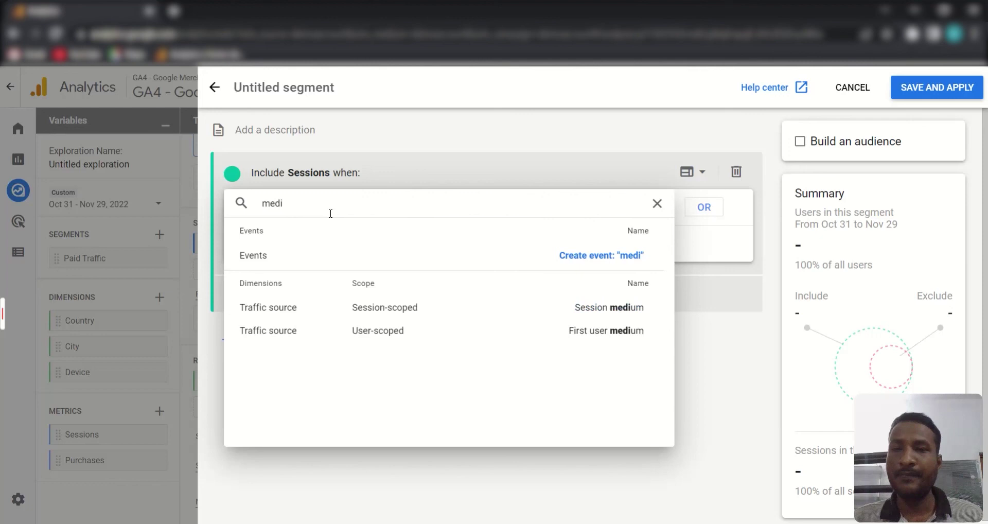
pyautogui.click(566, 314)
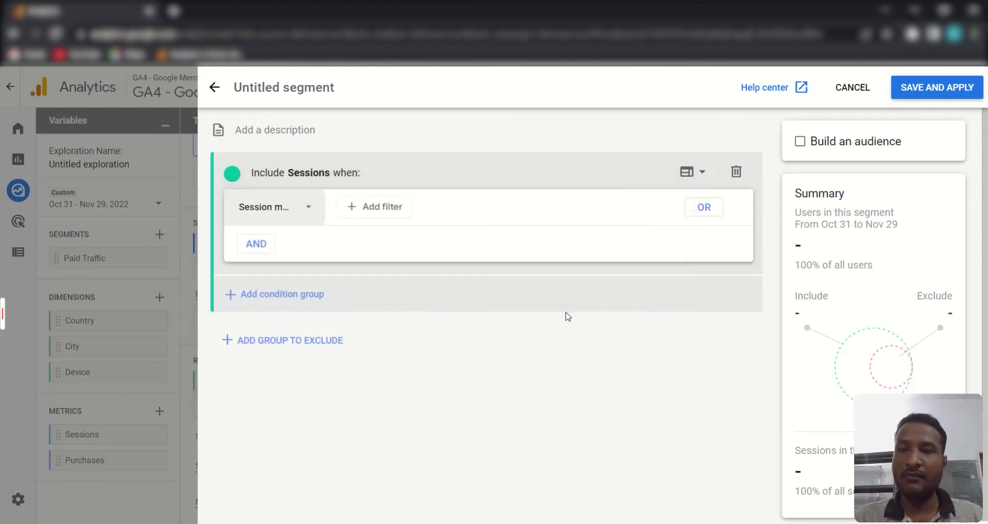
# Filter the new segment's Session medium condition to contains organic.
pyautogui.click(385, 209)
pyautogui.click(413, 282)
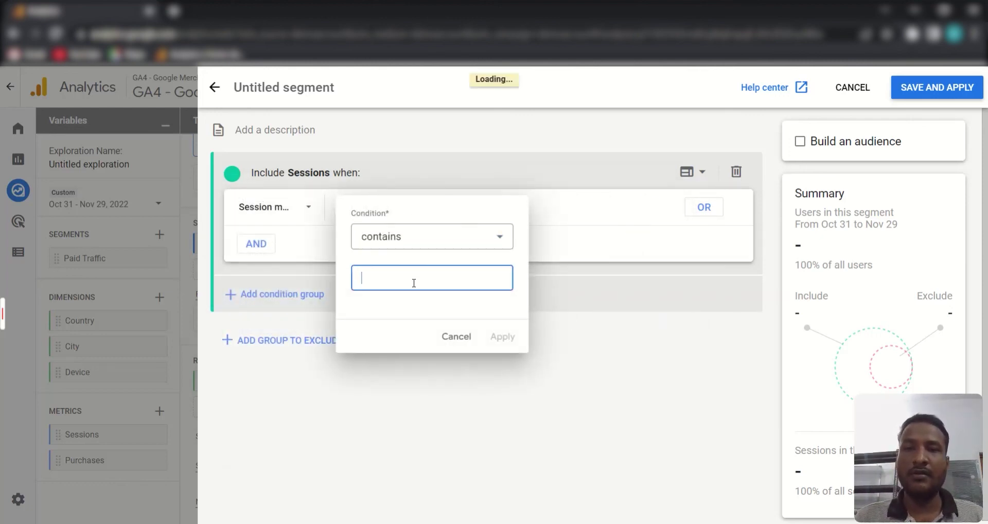
pyautogui.write('org')
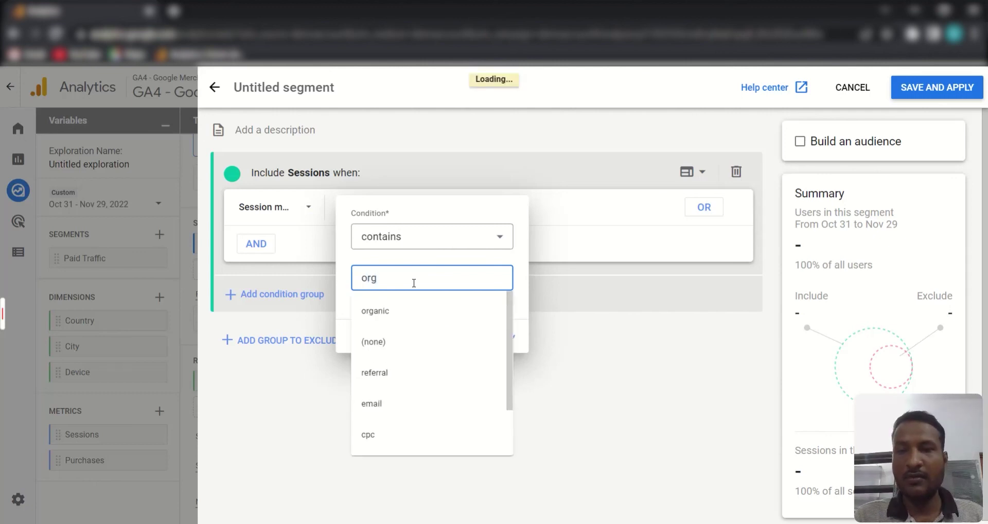
pyautogui.click(373, 315)
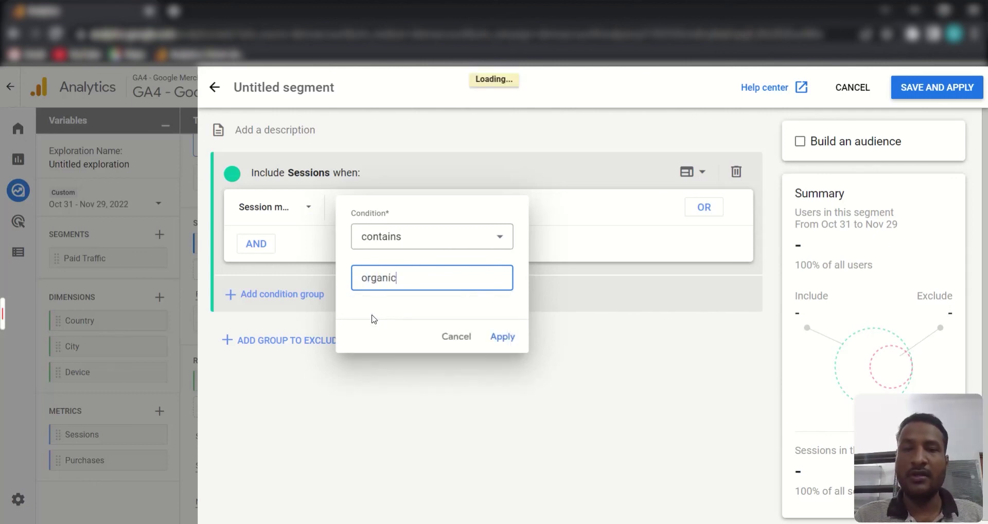
pyautogui.click(514, 340)
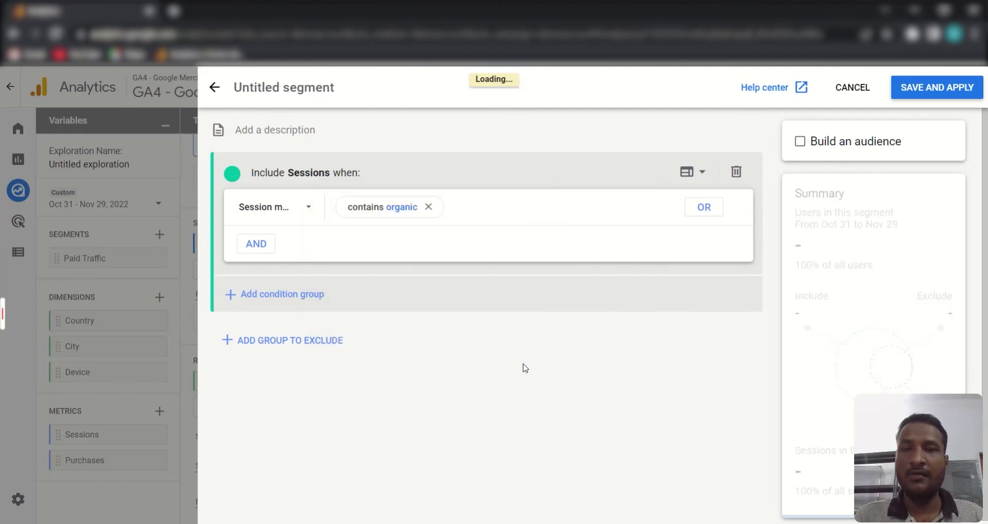
# Name the segment Organic Traffic, then save it and apply it to the exploration.
pyautogui.click(299, 89)
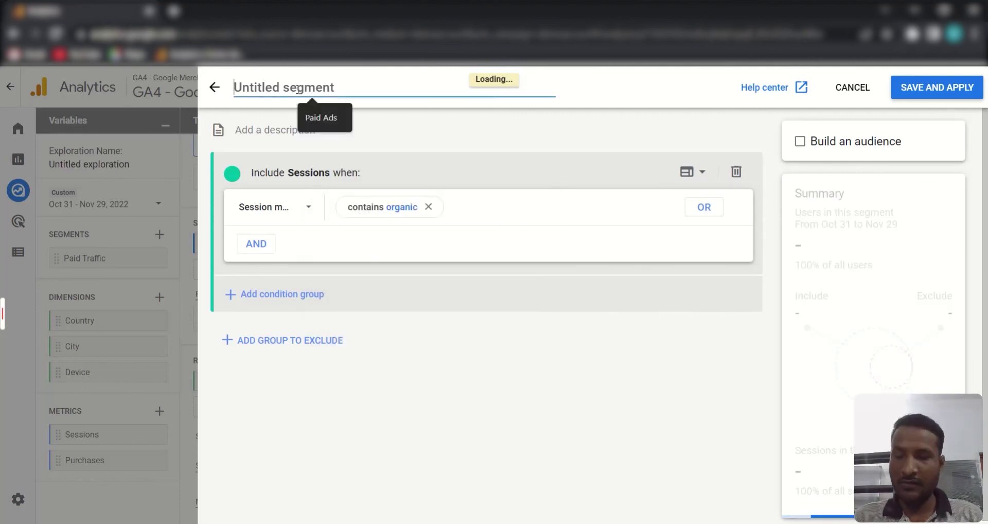
pyautogui.write('Orga')
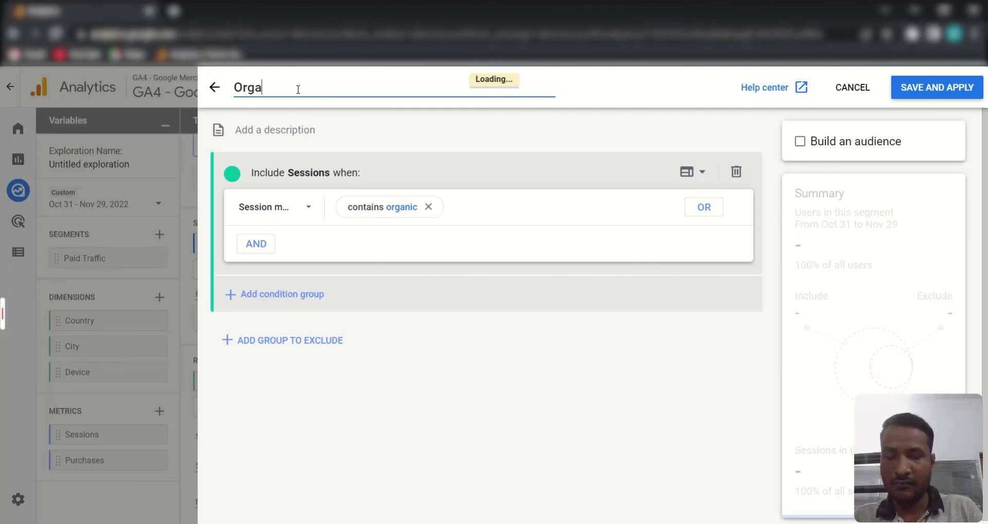
pyautogui.write('nic ')
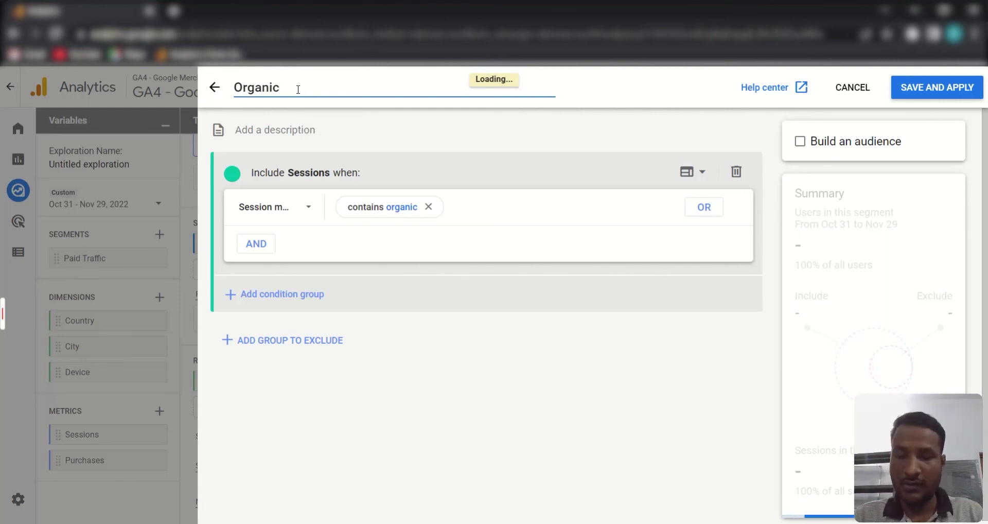
pyautogui.write('Traff')
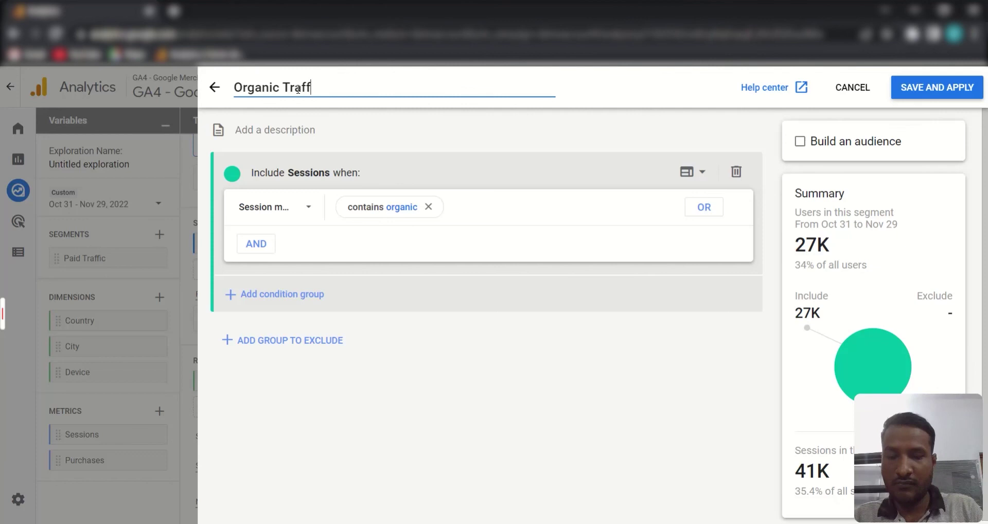
pyautogui.write('ic')
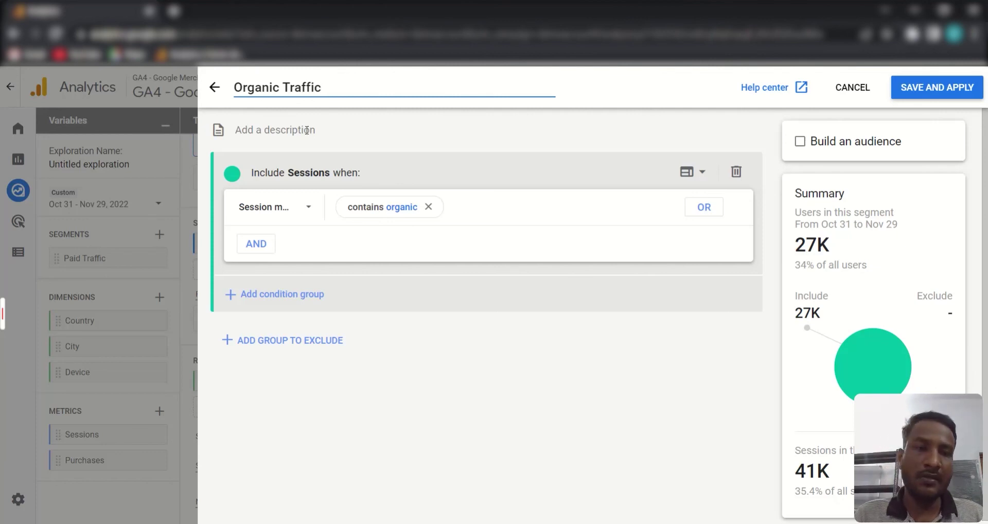
pyautogui.click(933, 93)
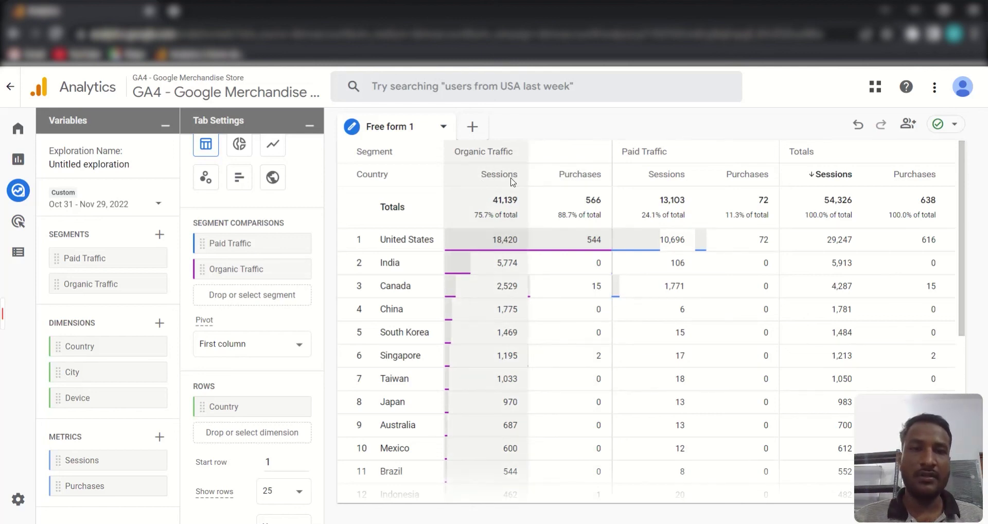
# Compare sessions and purchases by country between the Organic Traffic and Paid Traffic segments, and review the row and column settings.
pyautogui.moveTo(570, 182)
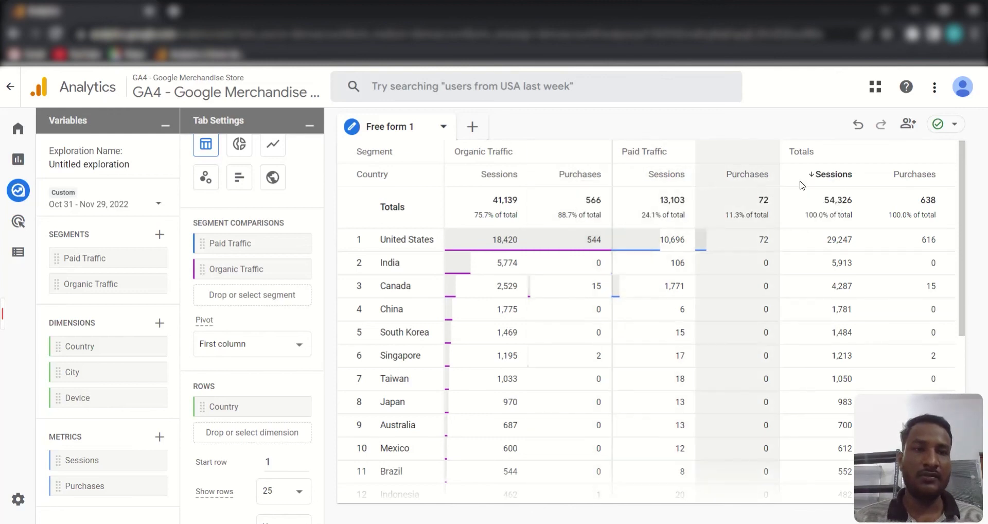
pyautogui.scroll(-1, 568, 325)
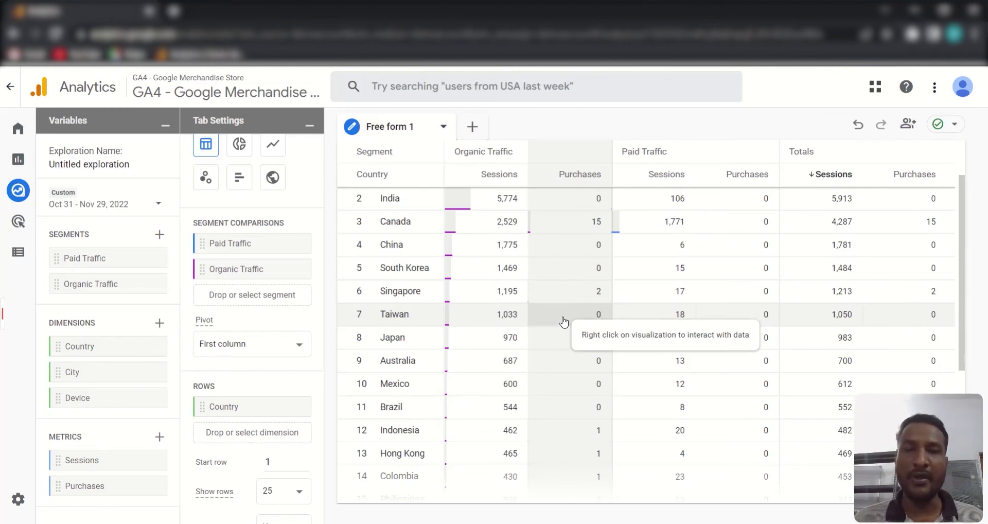
pyautogui.scroll(1, 565, 321)
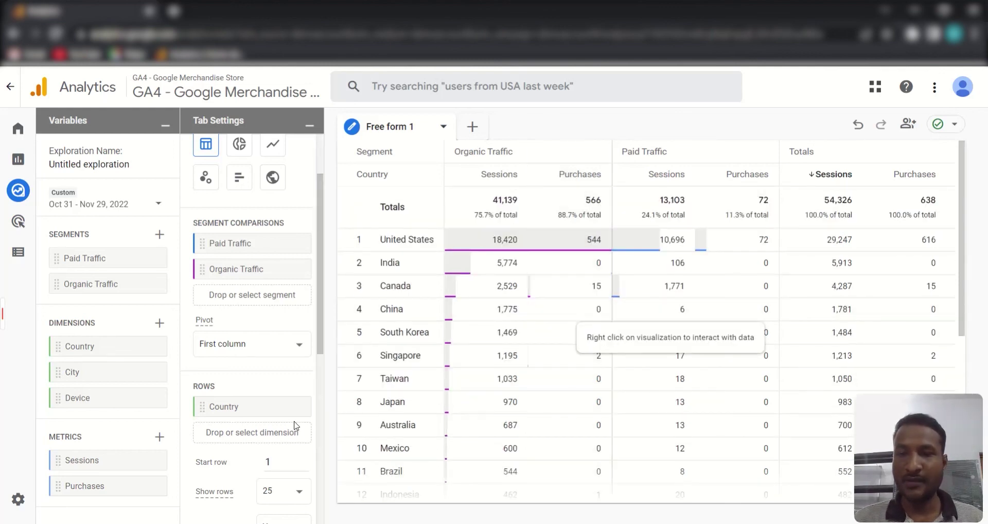
pyautogui.scroll(-4, 269, 409)
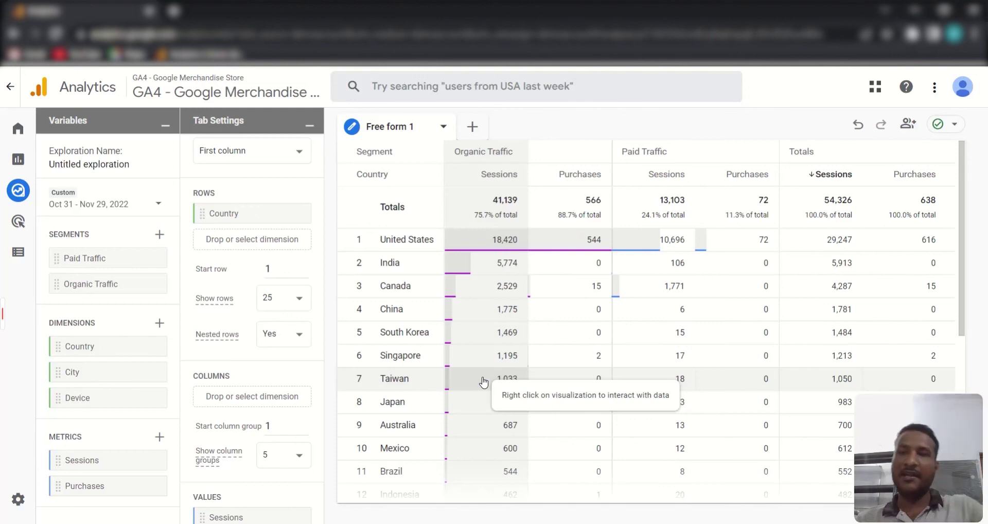
pyautogui.moveTo(7, 314)
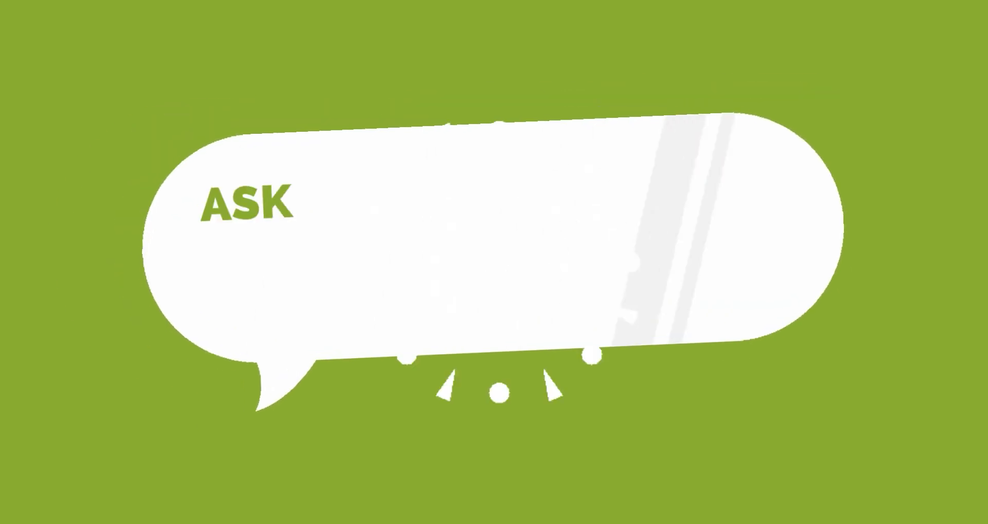